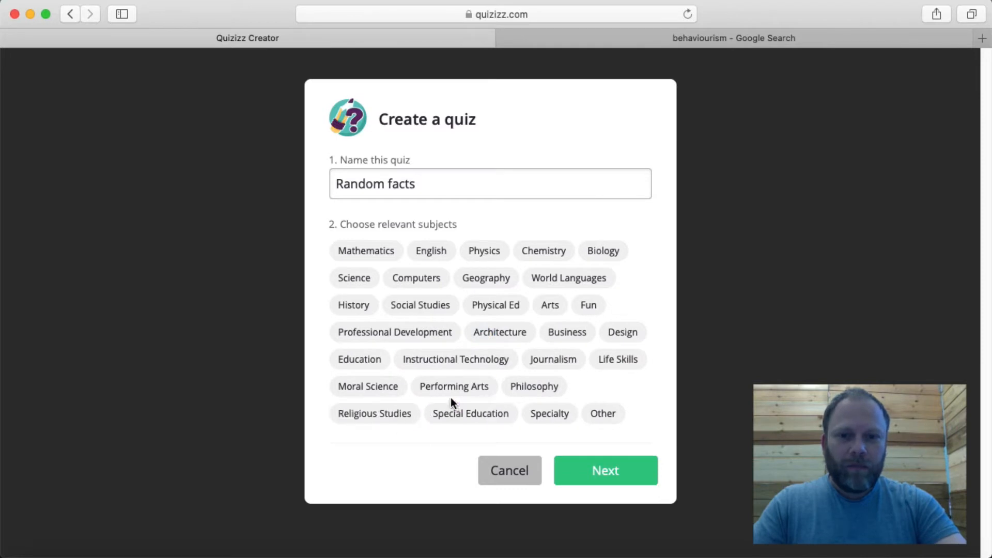
# Choose Education as the relevant subject and proceed to create the Random facts quiz
pyautogui.click(365, 368)
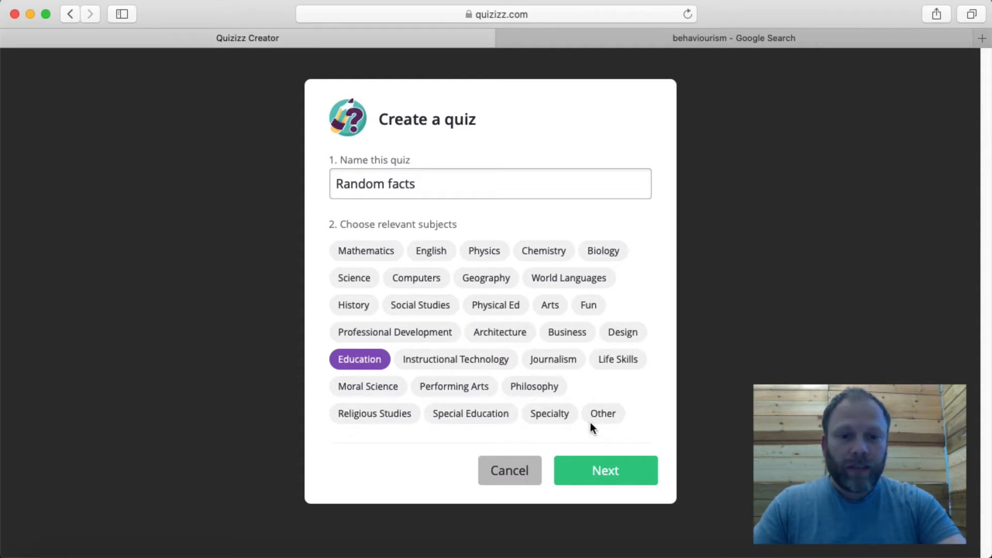
pyautogui.click(610, 473)
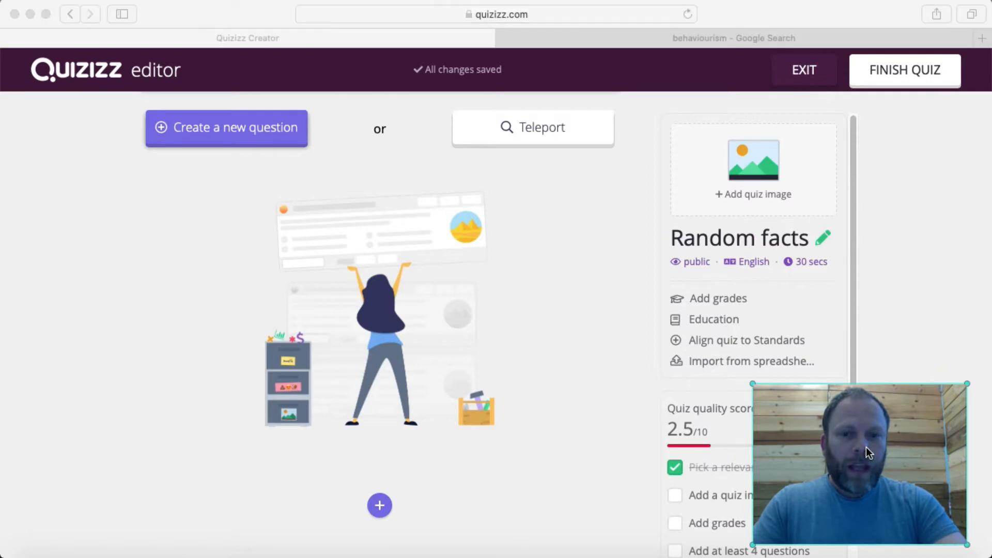
pyautogui.moveTo(866, 447); pyautogui.dragTo(128, 448)
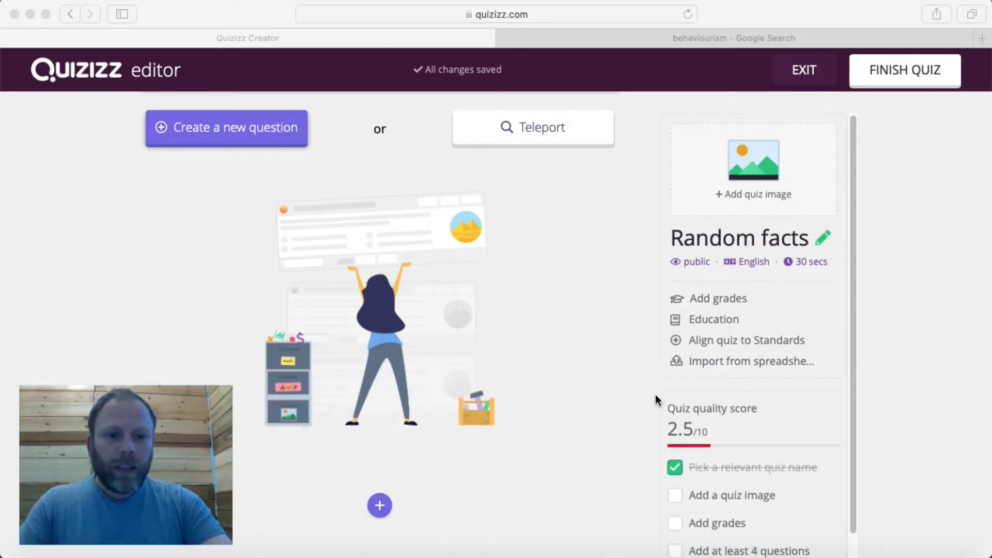
# Set the quiz's grade range from University to University
pyautogui.moveTo(851, 371); pyautogui.dragTo(854, 410)
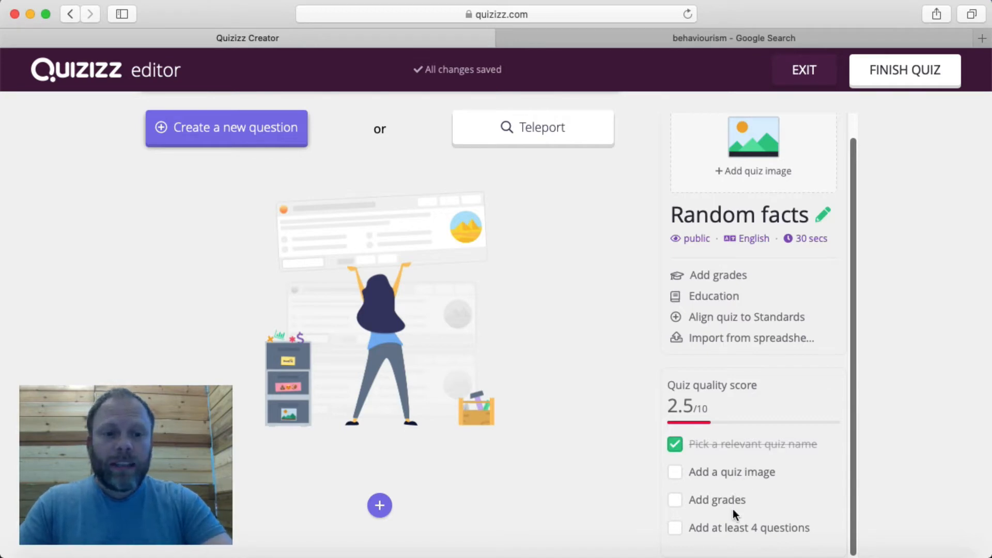
pyautogui.click(716, 279)
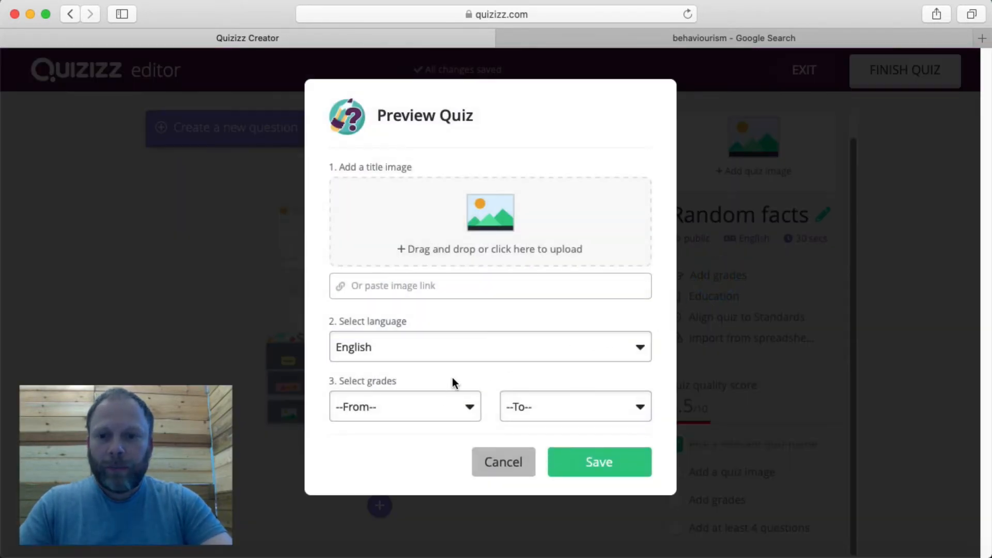
pyautogui.click(443, 406)
pyautogui.scroll(-2, 475, 502)
pyautogui.scroll(-5, 475, 502)
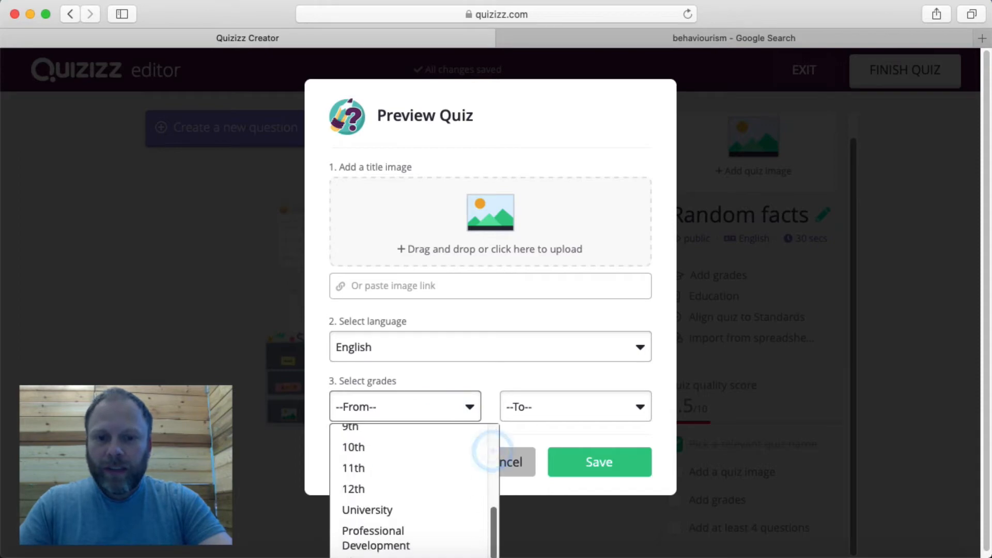
pyautogui.click(390, 510)
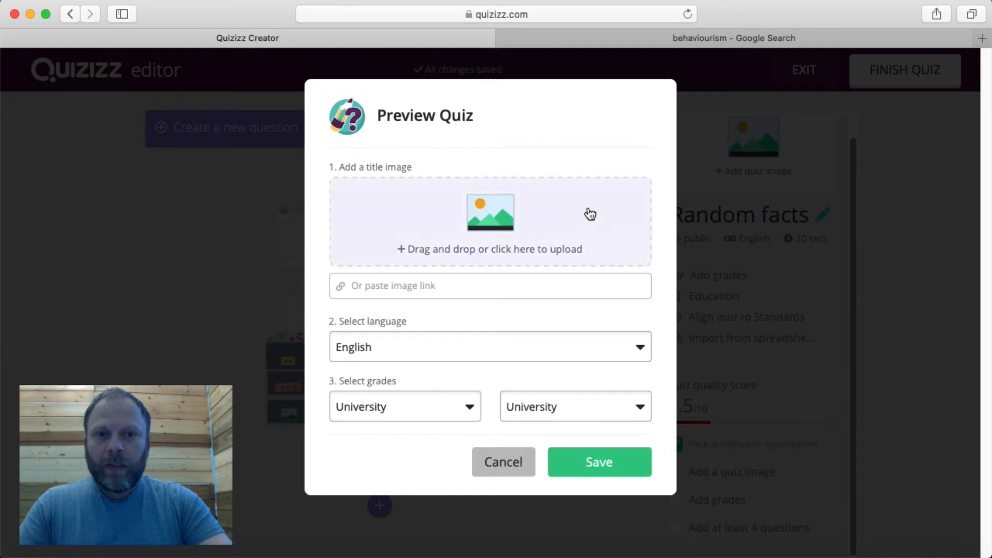
# Switch to the Google search page and search for images of "random facts"
pyautogui.click(653, 41)
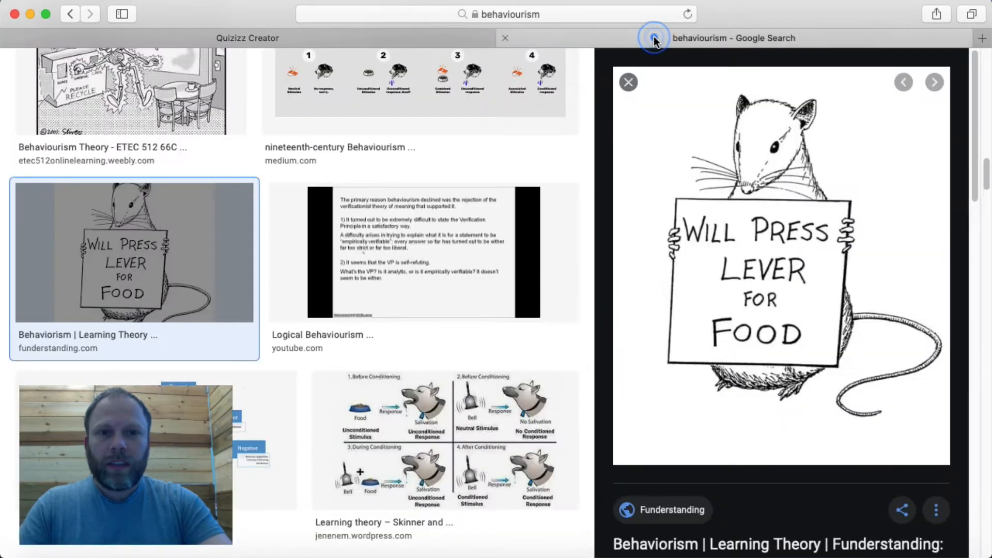
pyautogui.click(558, 14)
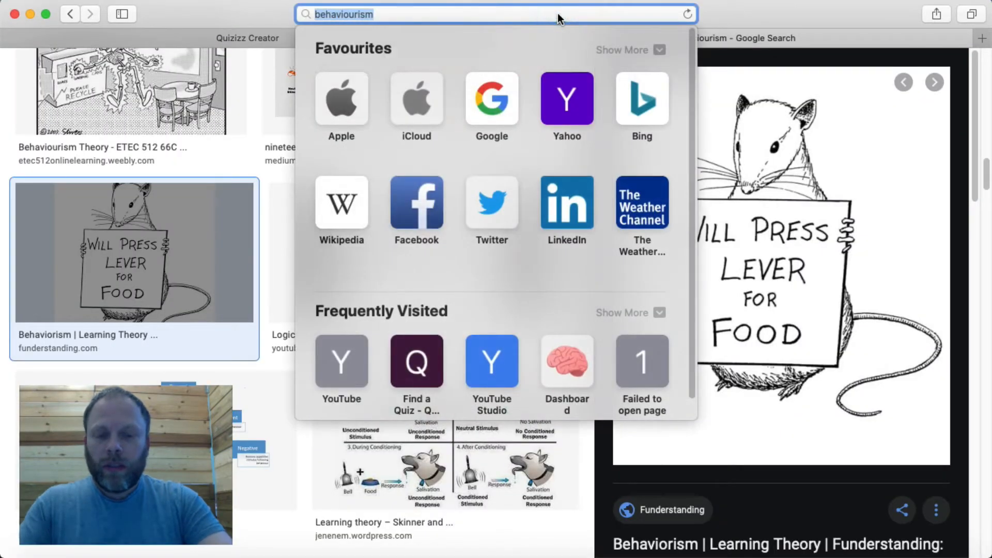
pyautogui.press('BackSpace')
pyautogui.write('random facts')
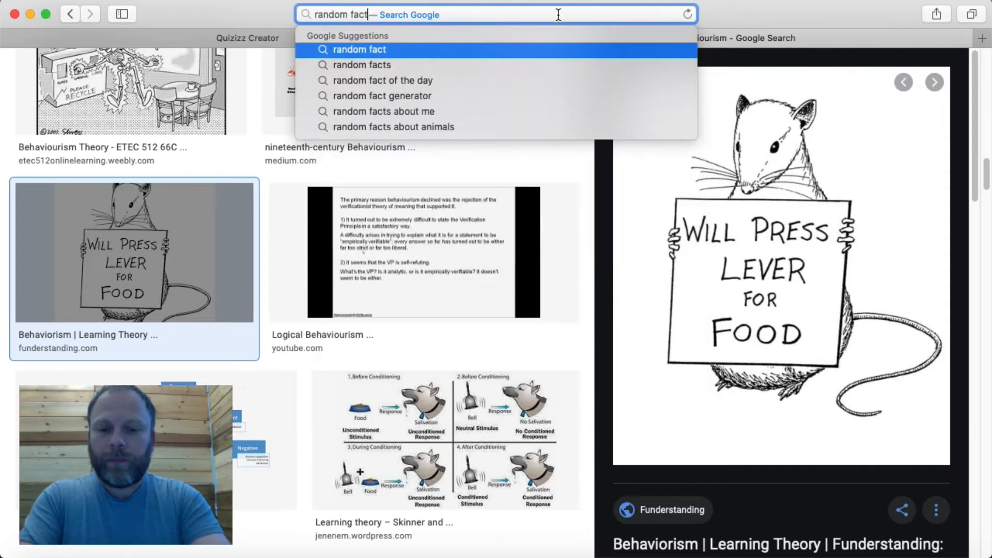
pyautogui.press('Return')
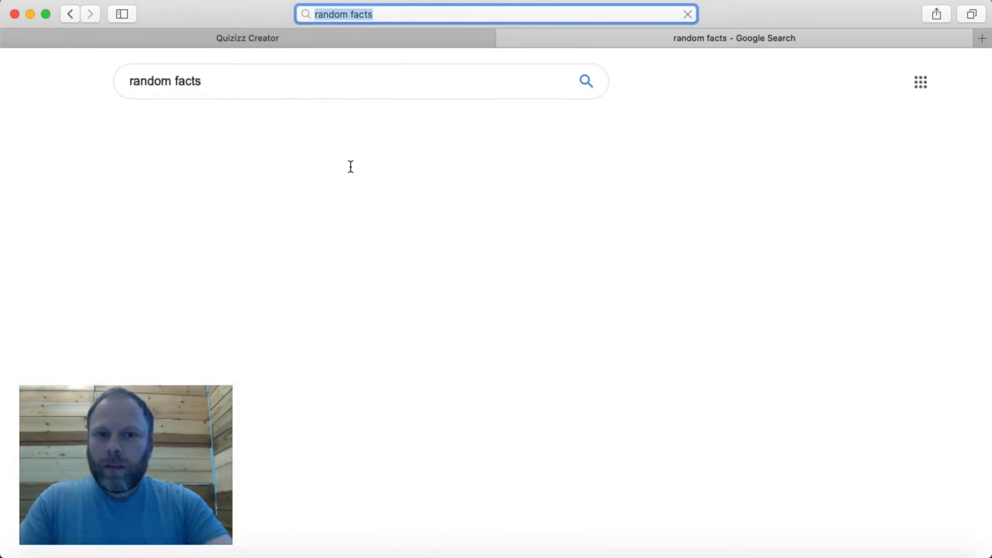
pyautogui.click(190, 124)
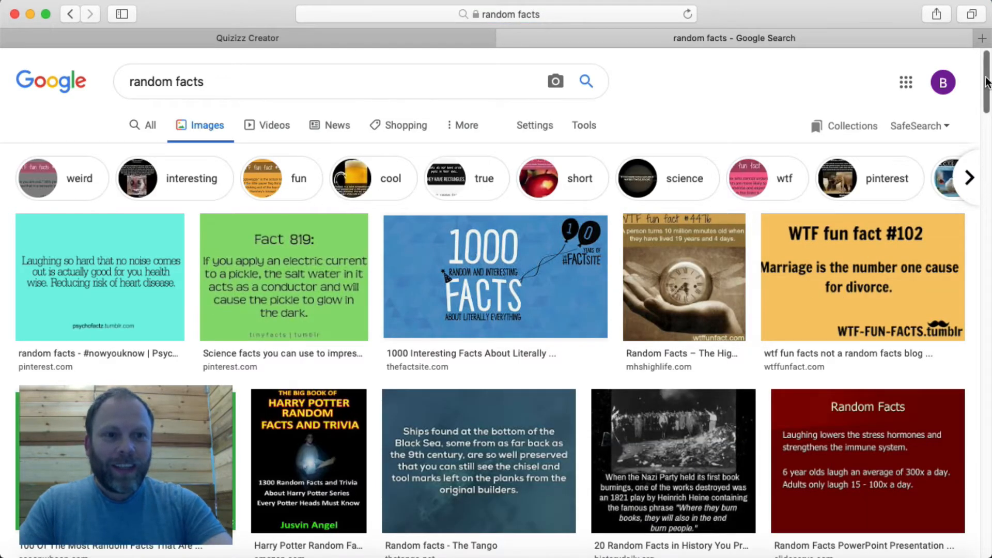
# Find the "Fish can cough" goldfish picture in the image results and copy its image address
pyautogui.scroll(-8, 986, 81)
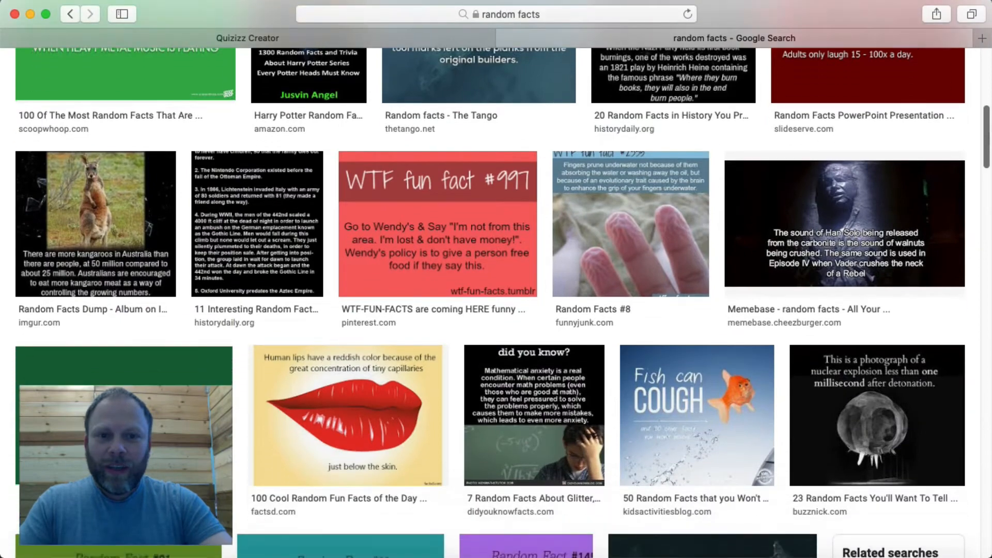
pyautogui.scroll(-5, 496, 303)
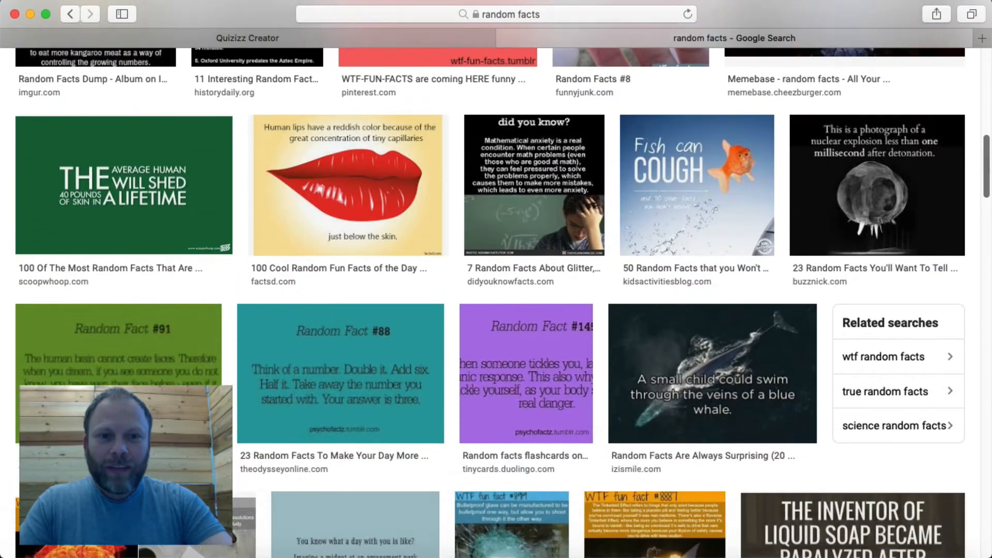
pyautogui.click(701, 184)
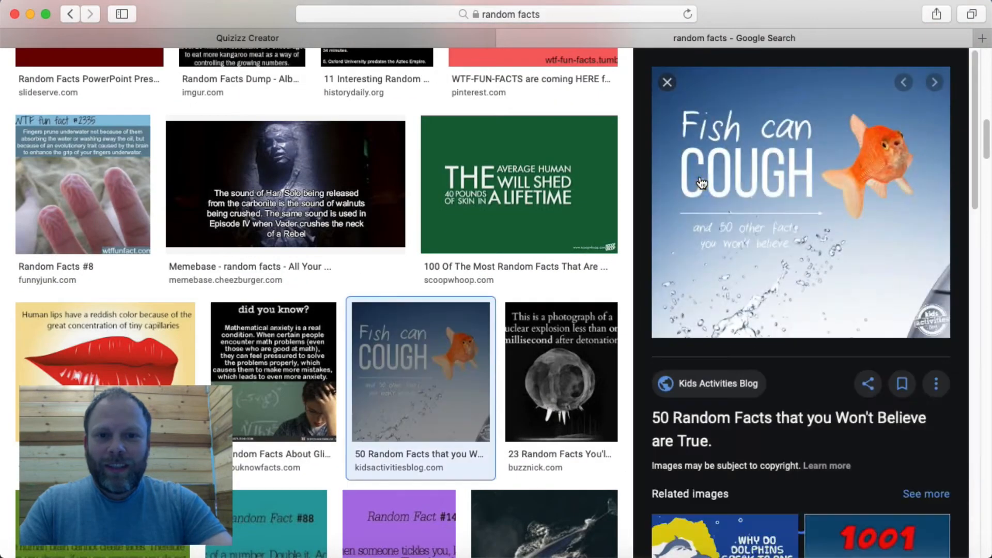
pyautogui.rightClick(781, 181)
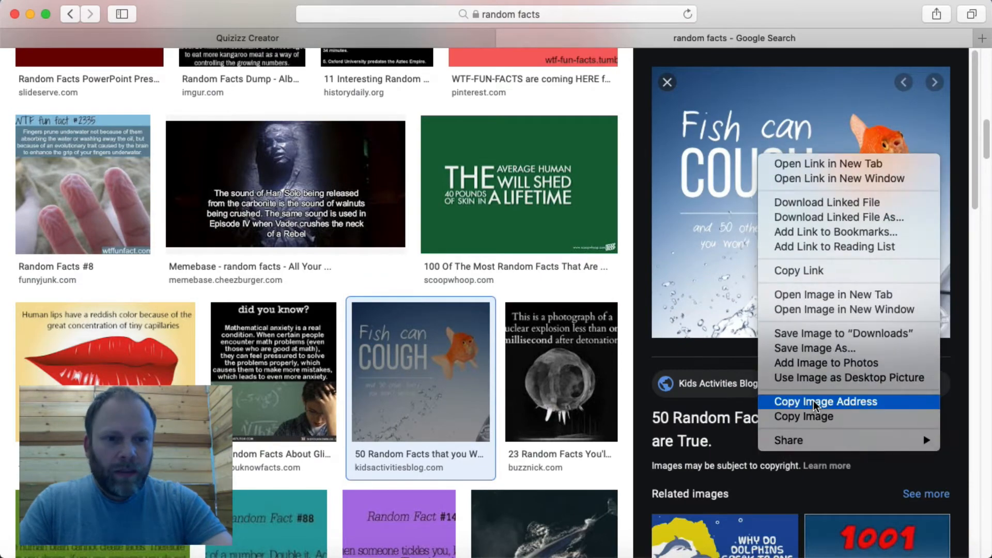
pyautogui.click(813, 401)
# Return to the Quizizz editor, paste the copied fish-can-cough2.jpg link as the quiz's title image and save
pyautogui.click(405, 33)
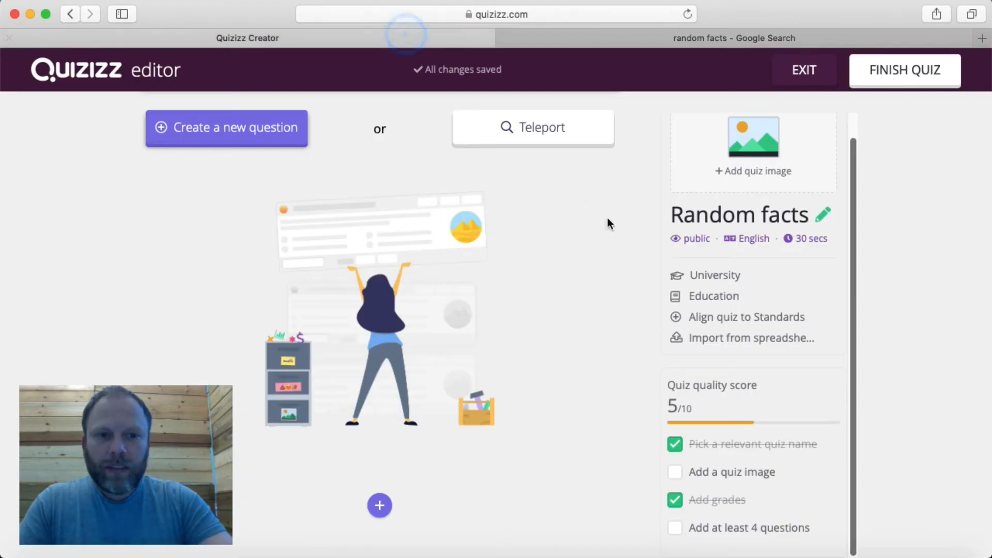
pyautogui.click(713, 272)
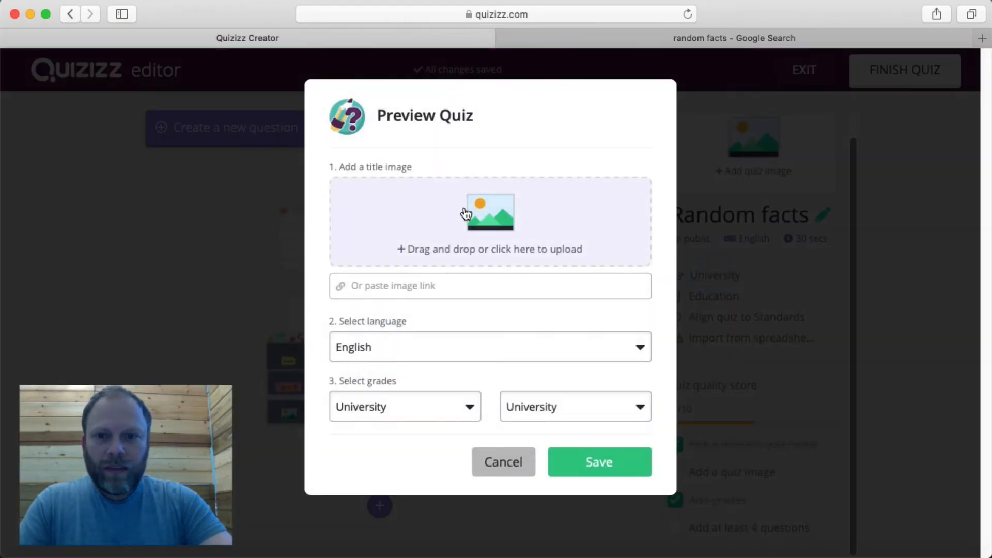
pyautogui.click(368, 288)
pyautogui.press('super+v')
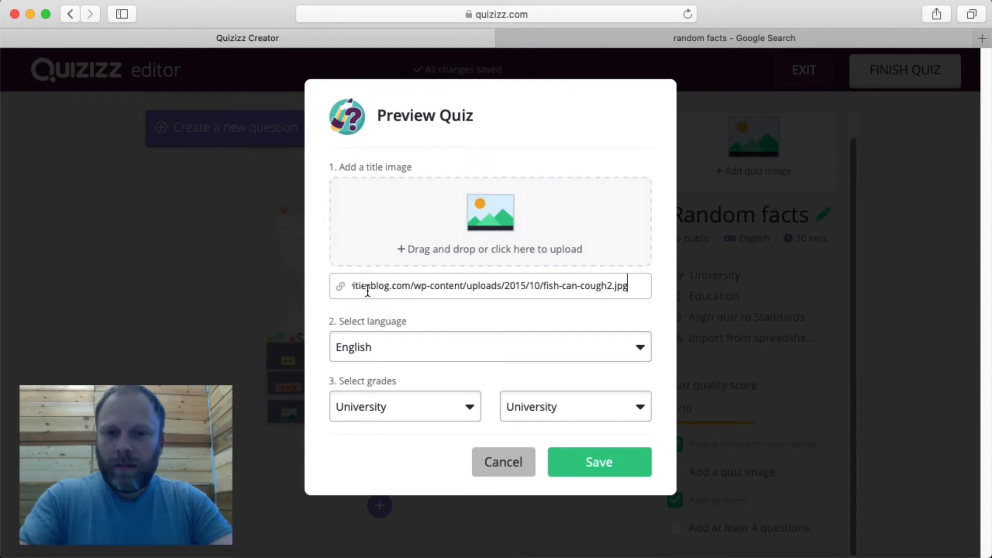
pyautogui.click(605, 459)
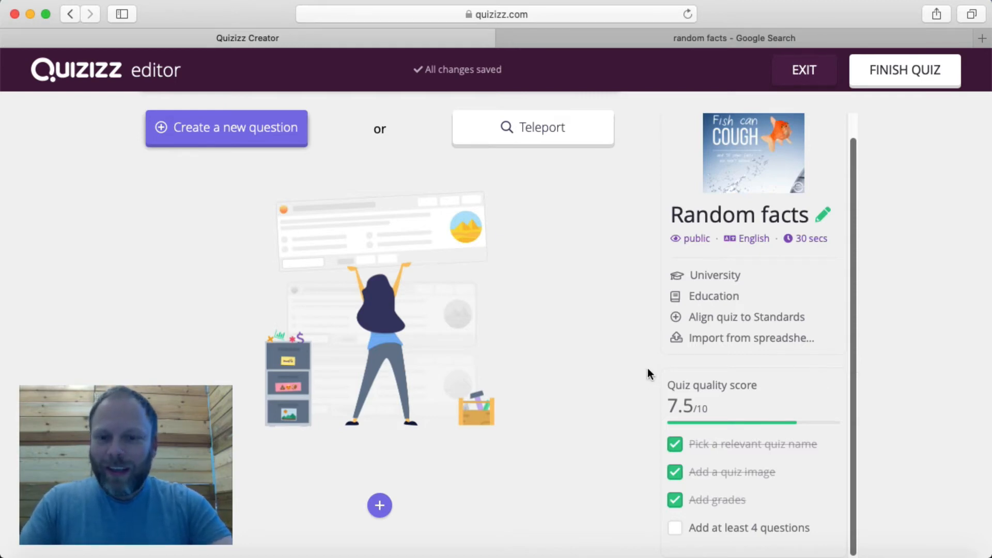
pyautogui.moveTo(153, 497)
pyautogui.moveTo(153, 497); pyautogui.dragTo(874, 495)
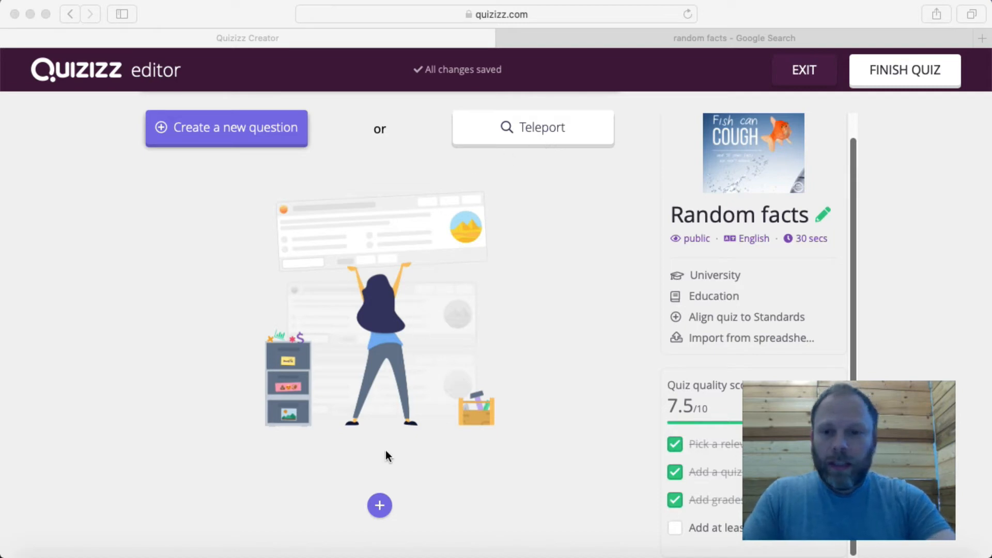
# Add a new single-answer question with the text "Which fo the following is a Nobel gas?"
pyautogui.click(377, 507)
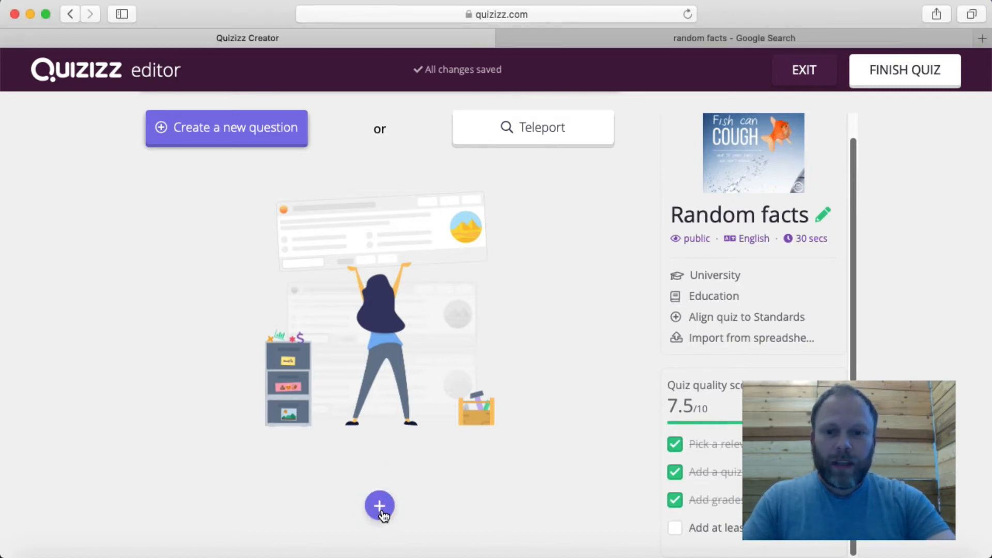
pyautogui.click(380, 507)
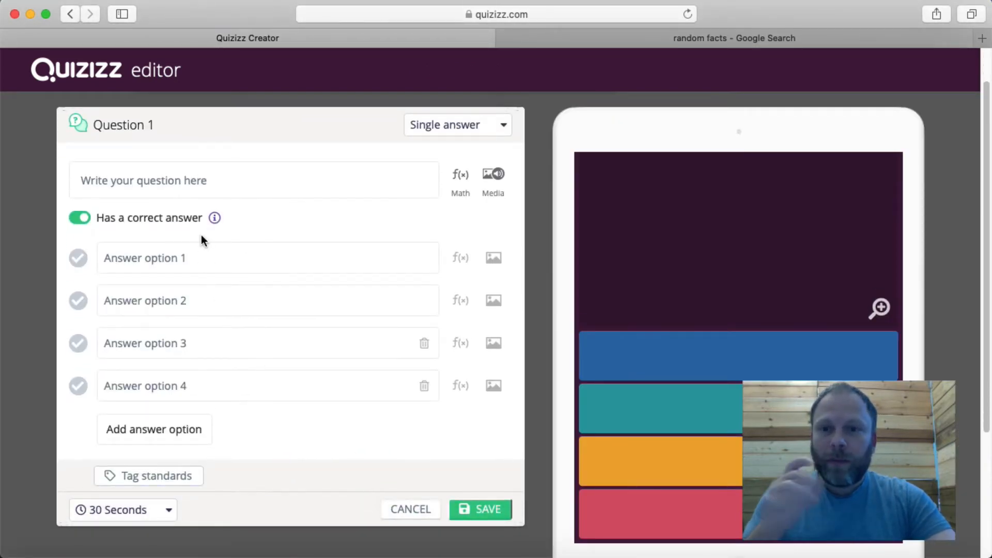
pyautogui.click(142, 176)
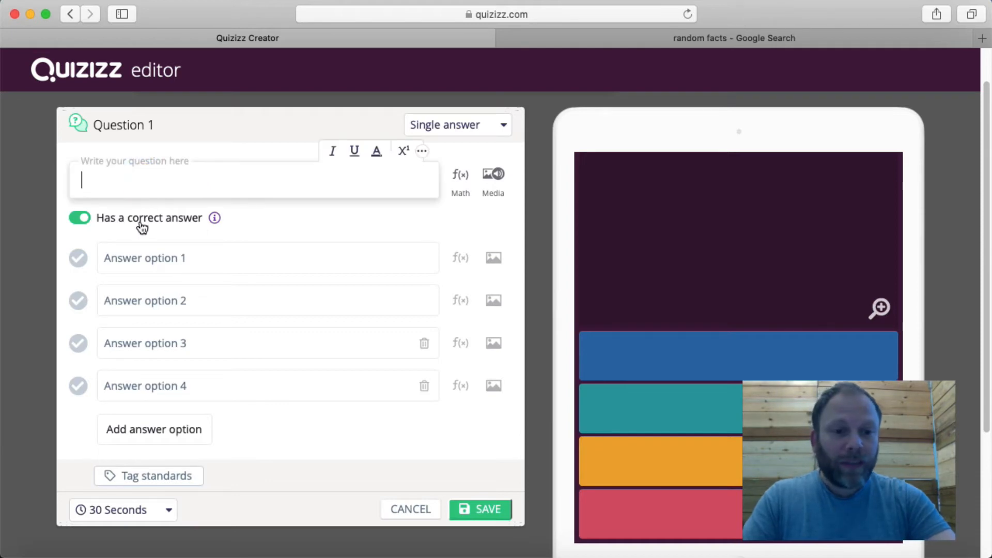
pyautogui.write('Whic')
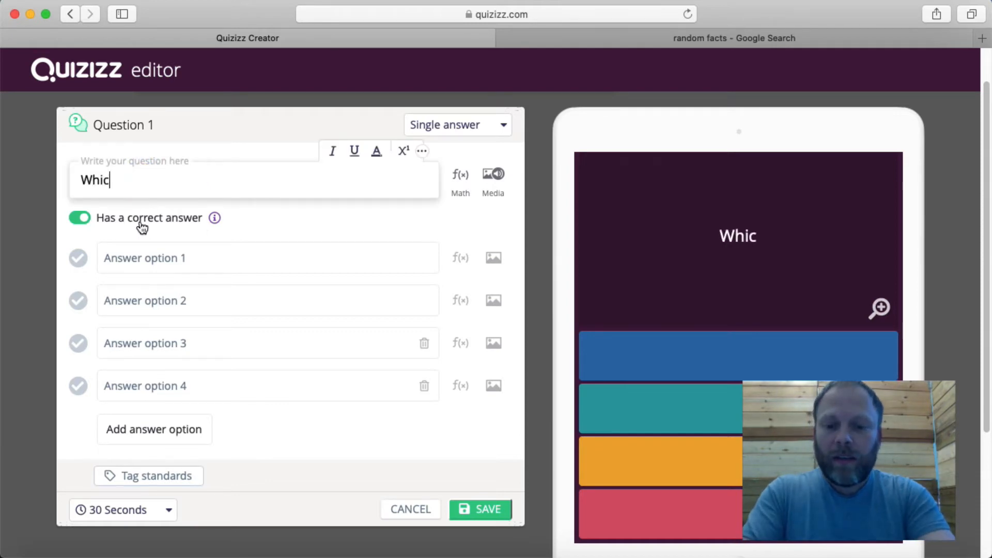
pyautogui.write('h fo the followi')
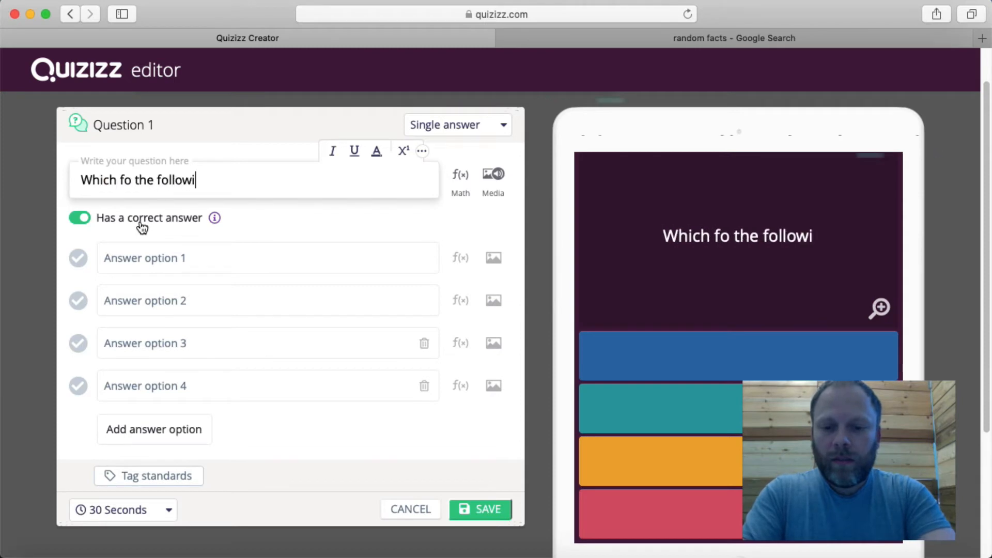
pyautogui.write('ng is a')
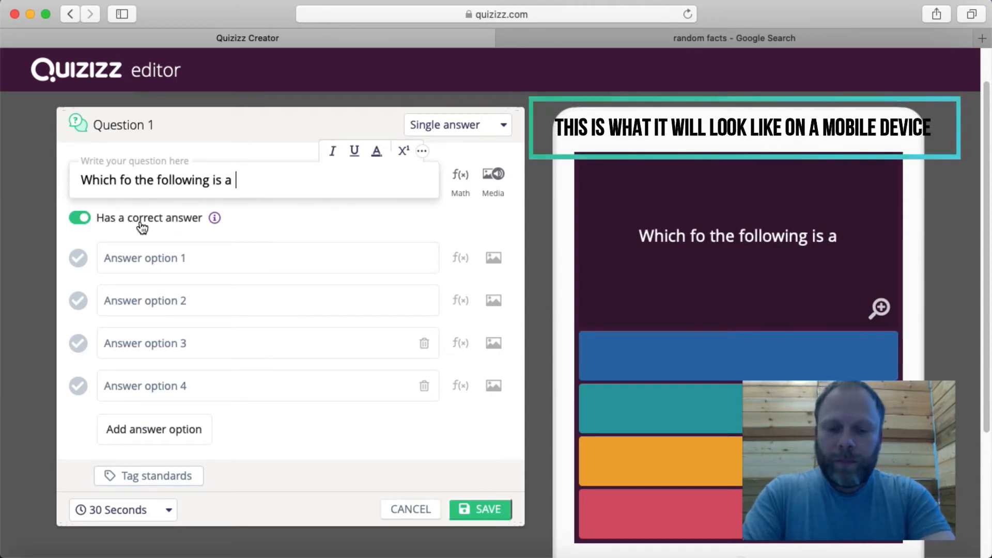
pyautogui.write('n')
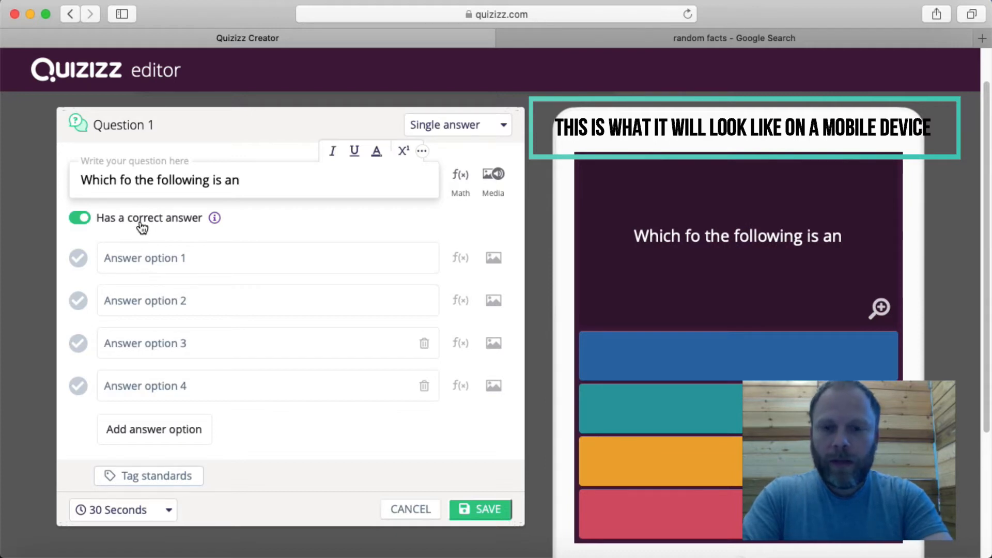
pyautogui.press('BackSpace')
pyautogui.write('Nobel g')
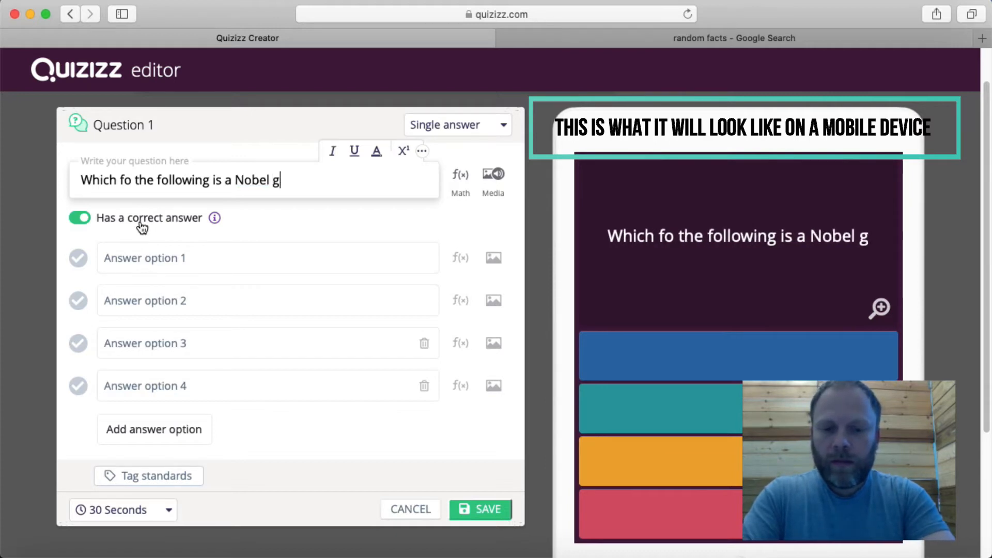
pyautogui.write('as?')
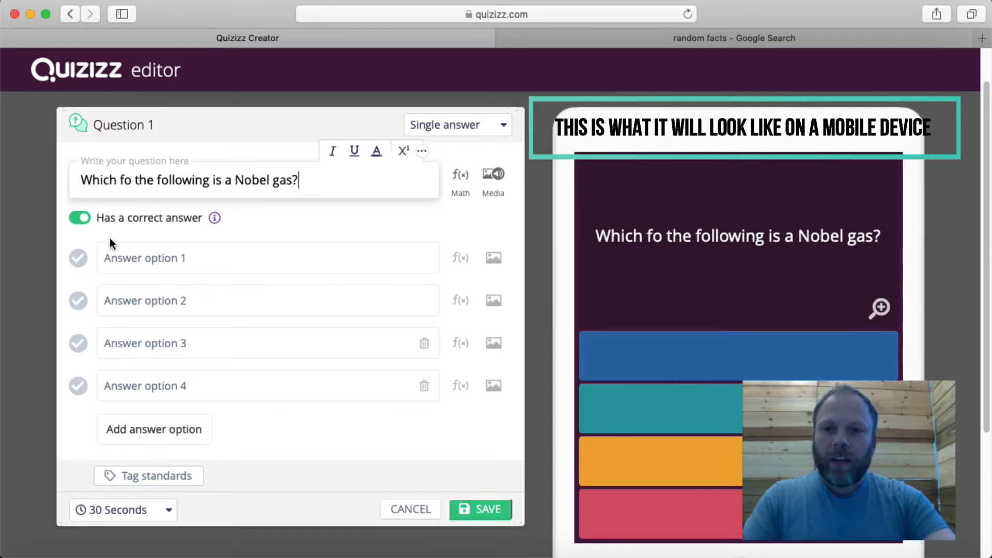
# Fill in the four answer options in order: Oxygen, Helium, Hydrogen and Argon
pyautogui.click(143, 264)
pyautogui.write('Oxygen')
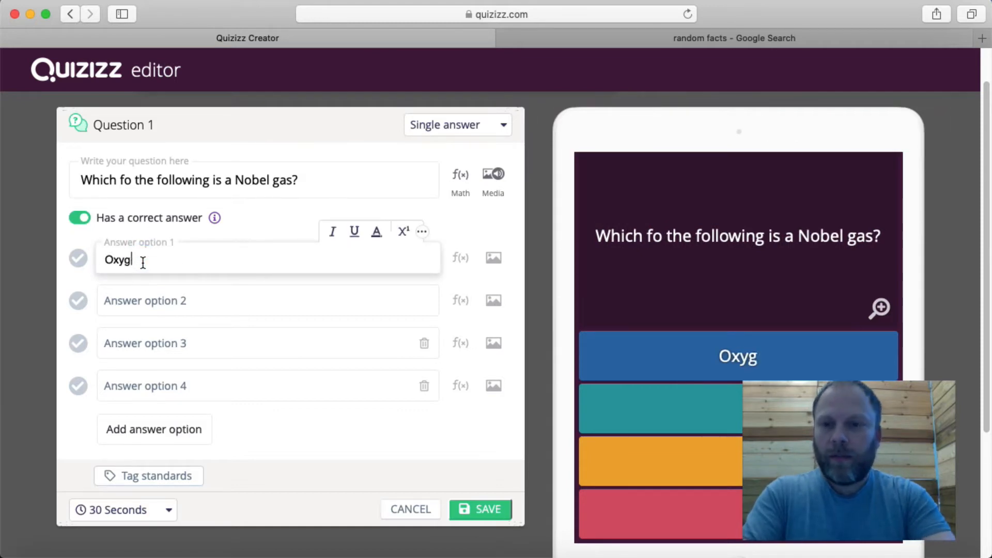
pyautogui.click(155, 302)
pyautogui.write('helium')
pyautogui.press('Left')
pyautogui.press('Left')
pyautogui.press('Left')
pyautogui.press('Left')
pyautogui.press('Left')
pyautogui.press('BackSpace')
pyautogui.write('H')
pyautogui.click(133, 344)
pyautogui.write('H')
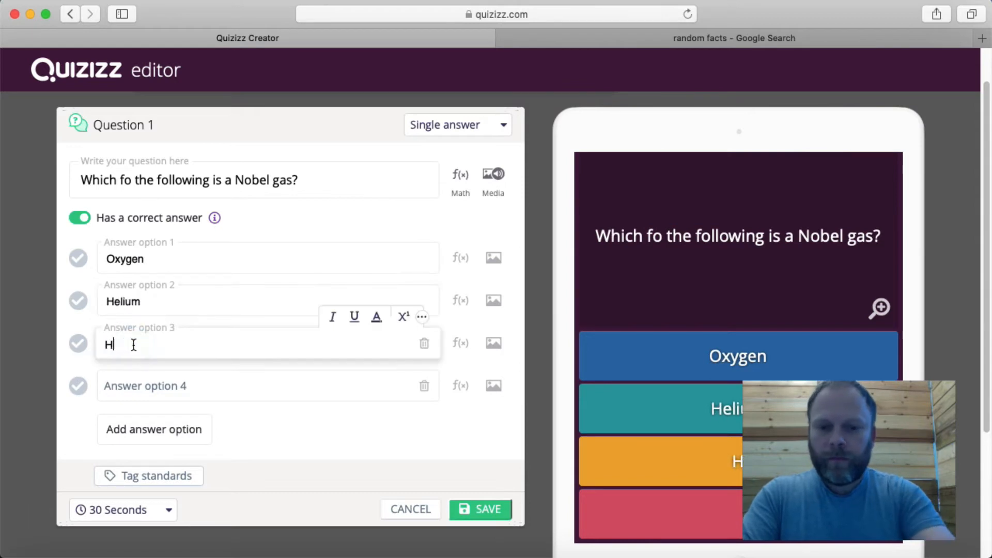
pyautogui.write('ydrogen')
pyautogui.click(134, 381)
pyautogui.write('Argon')
# Mark Argon as the correct answer and save the question
pyautogui.click(78, 385)
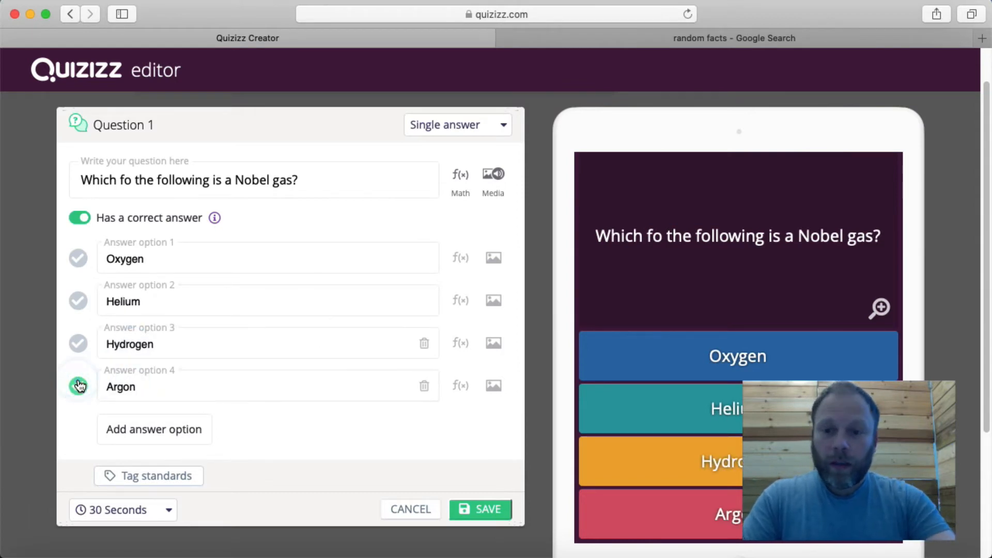
pyautogui.click(475, 504)
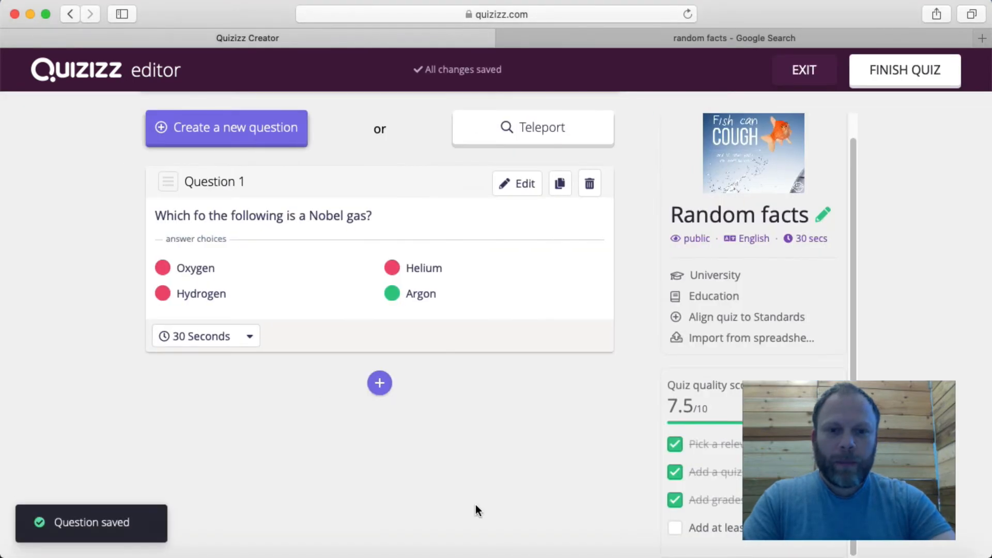
# Add a second question and look through its image and audio media options without attaching anything
pyautogui.click(383, 386)
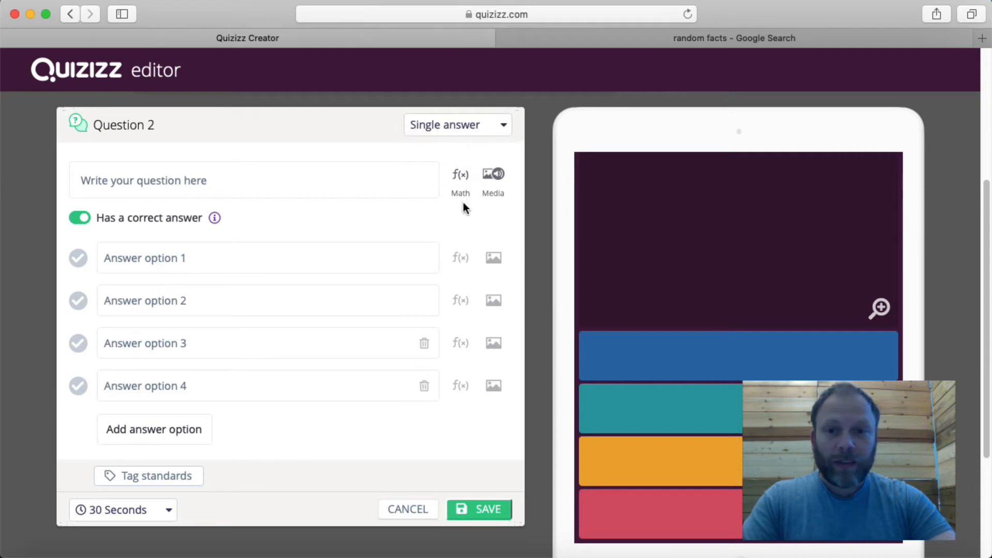
pyautogui.click(494, 176)
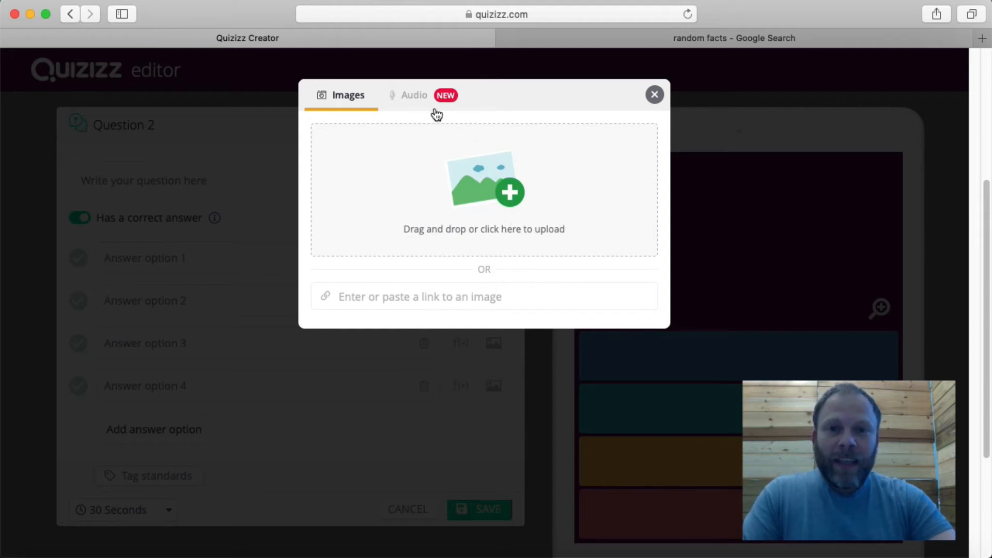
pyautogui.click(414, 95)
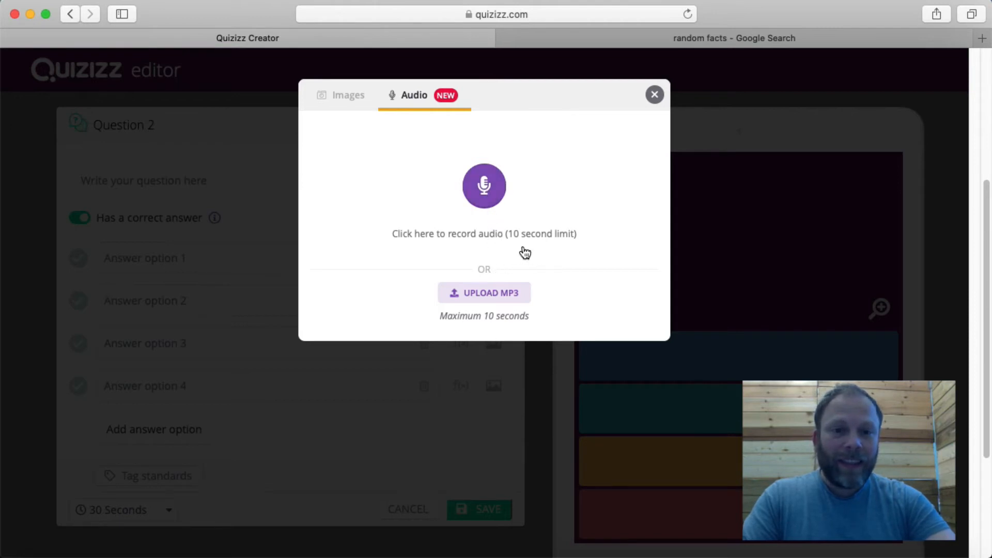
pyautogui.click(341, 96)
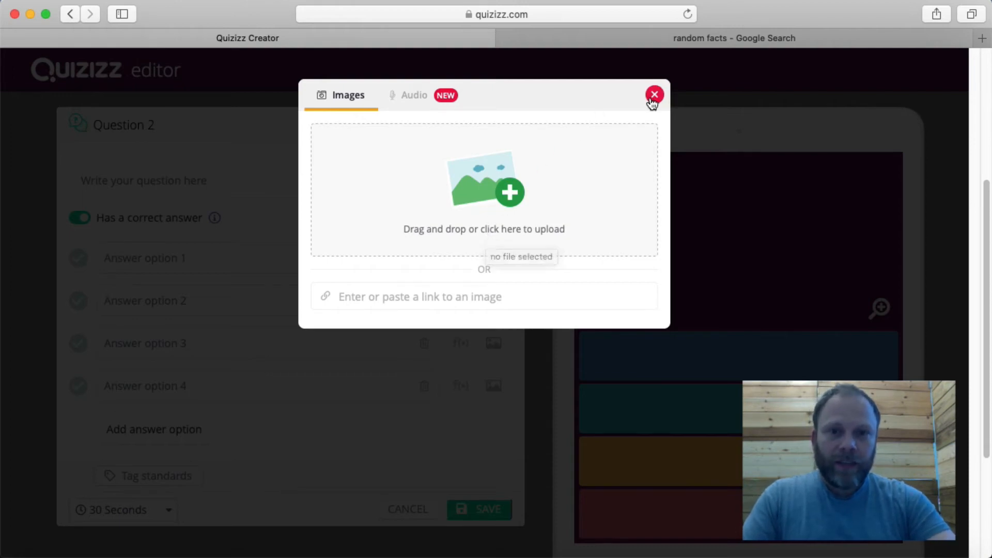
pyautogui.click(654, 96)
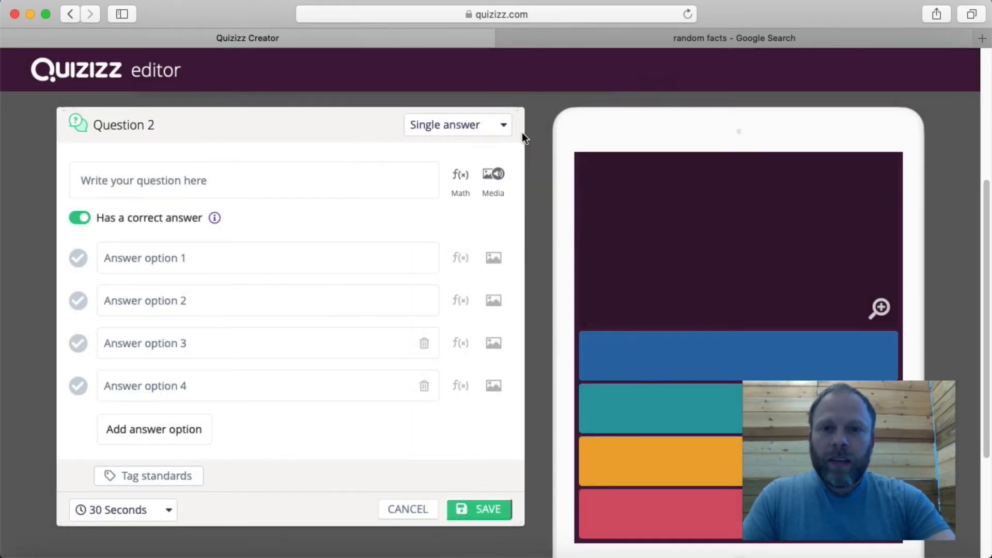
# Make the second question multi-select with the text "Which of the following people were well-known sociologists?"
pyautogui.click(491, 127)
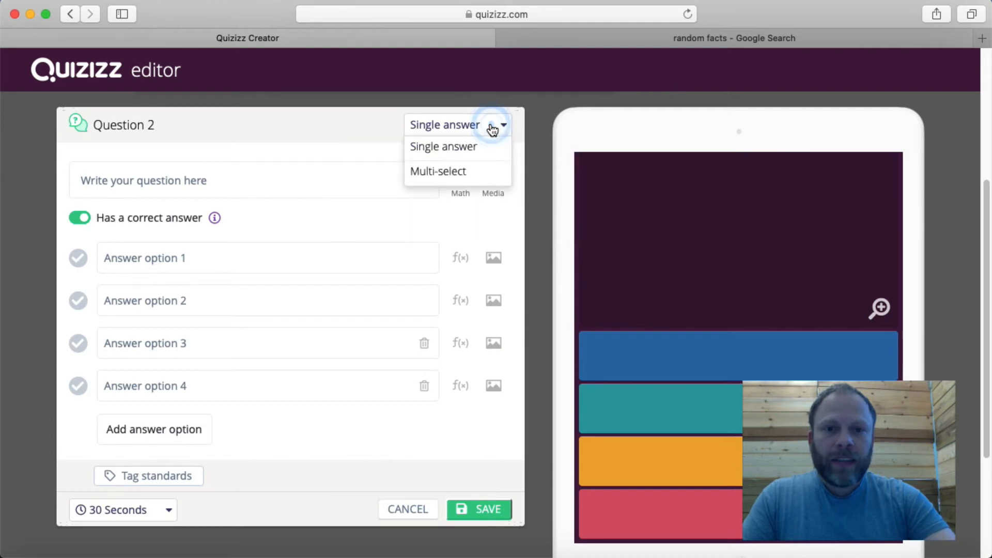
pyautogui.click(468, 173)
pyautogui.click(270, 180)
pyautogui.write('Which ')
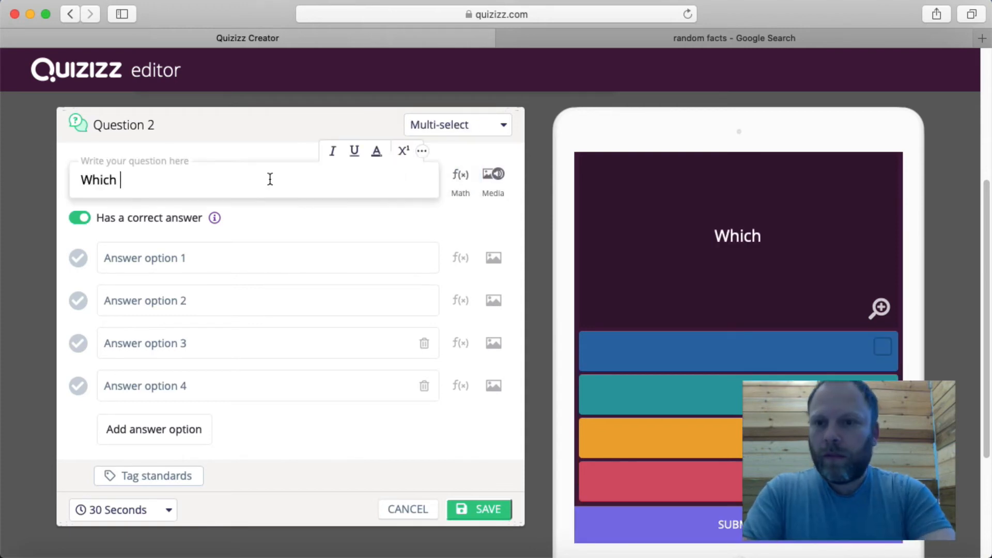
pyautogui.write('of the following people were well-known sociologists?')
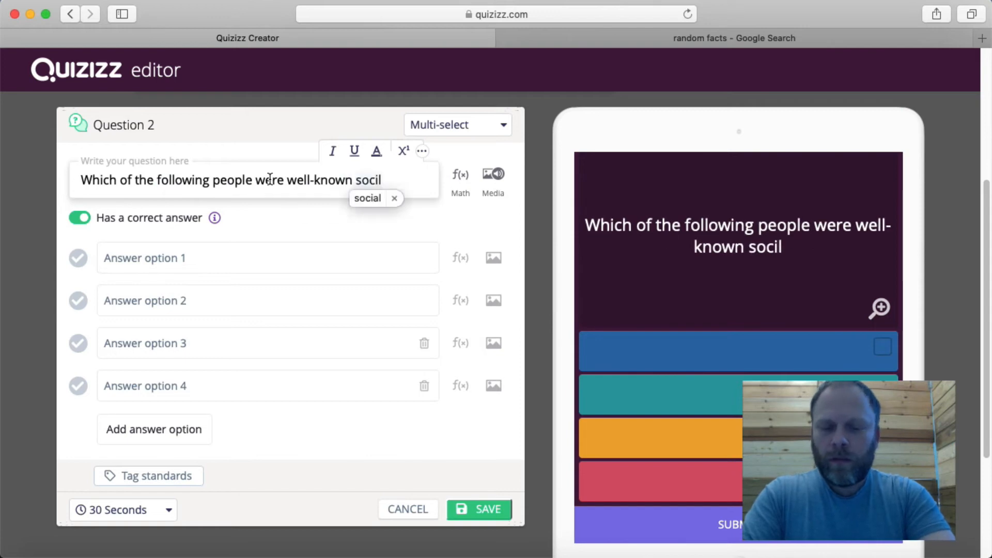
# Fill in the second question's four answer options in order: Durkheim, Smith and Johnson, Marx and Peter Kay
pyautogui.click(174, 290)
pyautogui.click(174, 282)
pyautogui.write('Durkheim')
pyautogui.click(177, 365)
pyautogui.write('Marx')
pyautogui.click(165, 318)
pyautogui.write('Smith and Johnson')
pyautogui.click(155, 404)
pyautogui.write('Peter Kay')
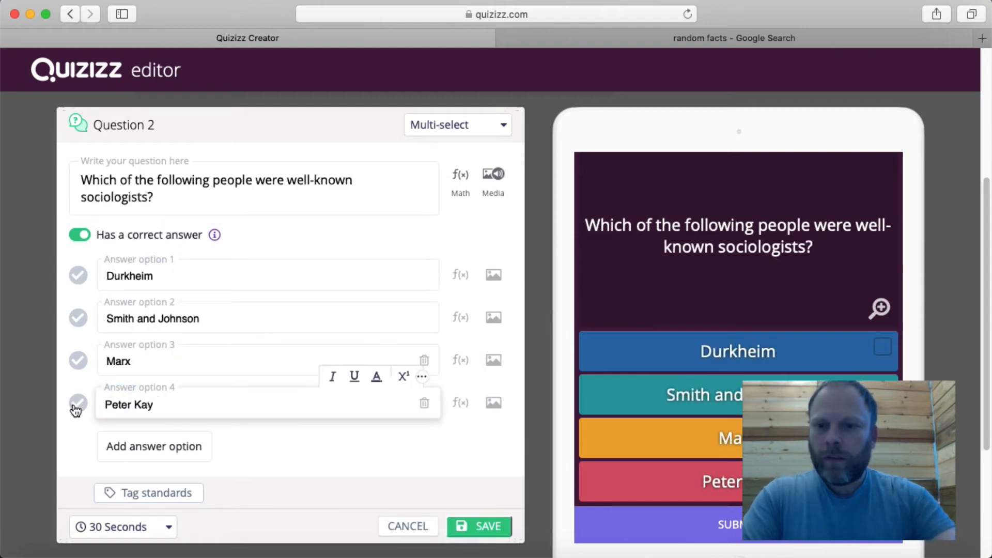
# Mark Durkheim and Marx as the correct answers and save the question
pyautogui.click(78, 360)
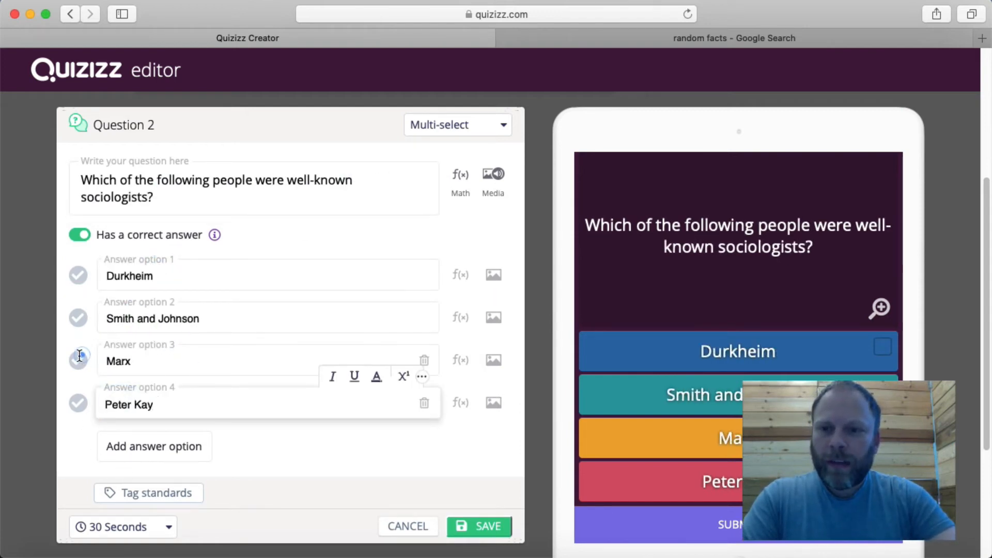
pyautogui.click(79, 276)
pyautogui.click(474, 527)
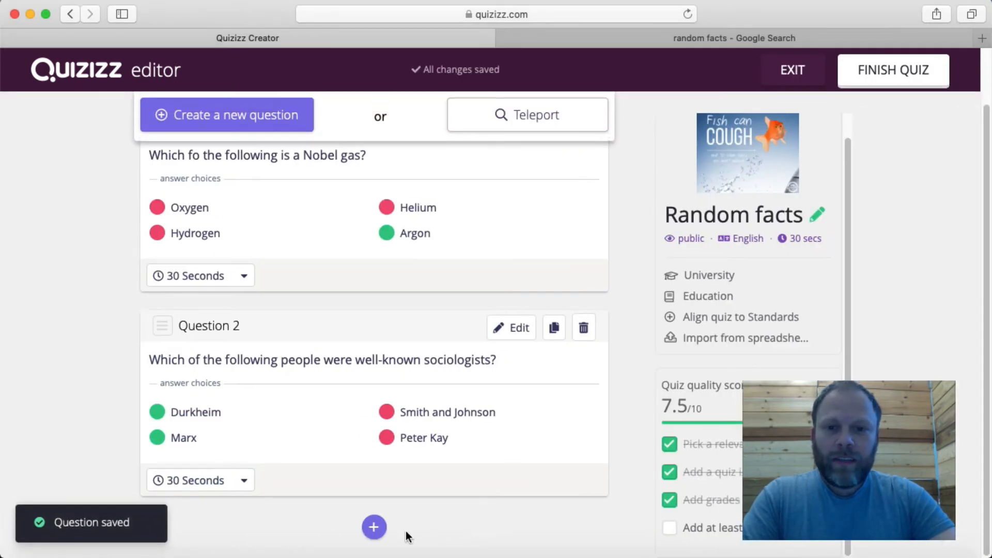
# Add a third question without a correct answer and with the text "Which of the following is your favourite film?"
pyautogui.click(373, 528)
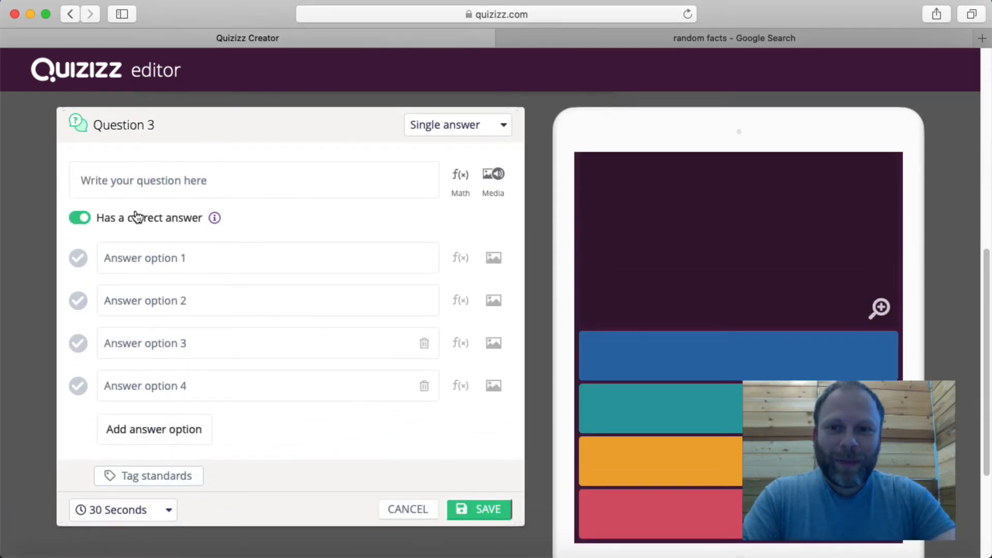
pyautogui.click(80, 217)
pyautogui.click(114, 188)
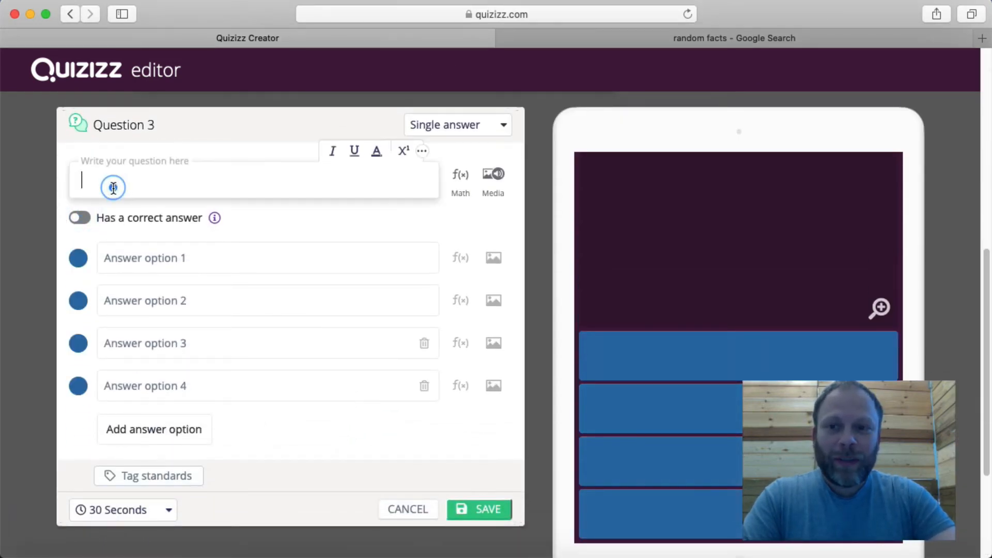
pyautogui.write('W')
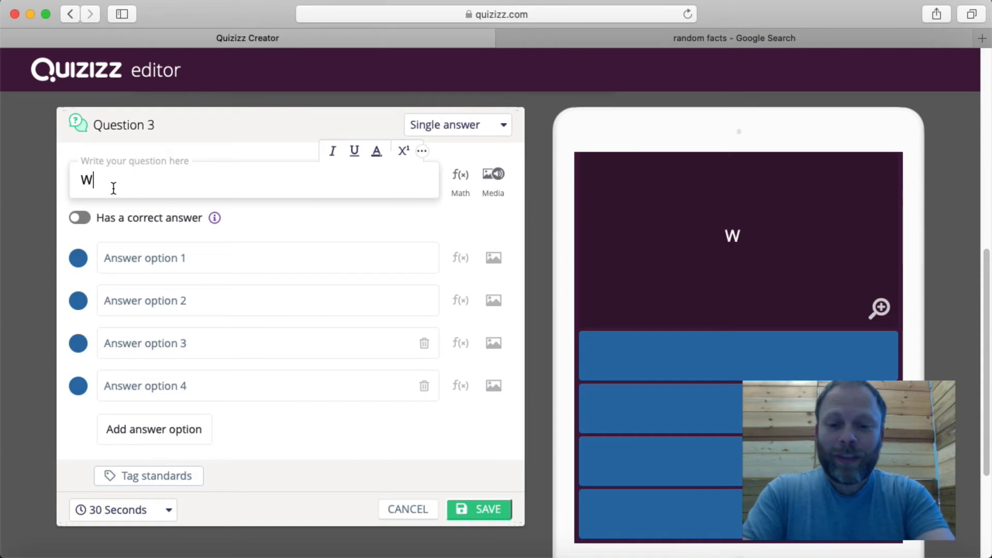
pyautogui.write('hich of the following is your favourite film?')
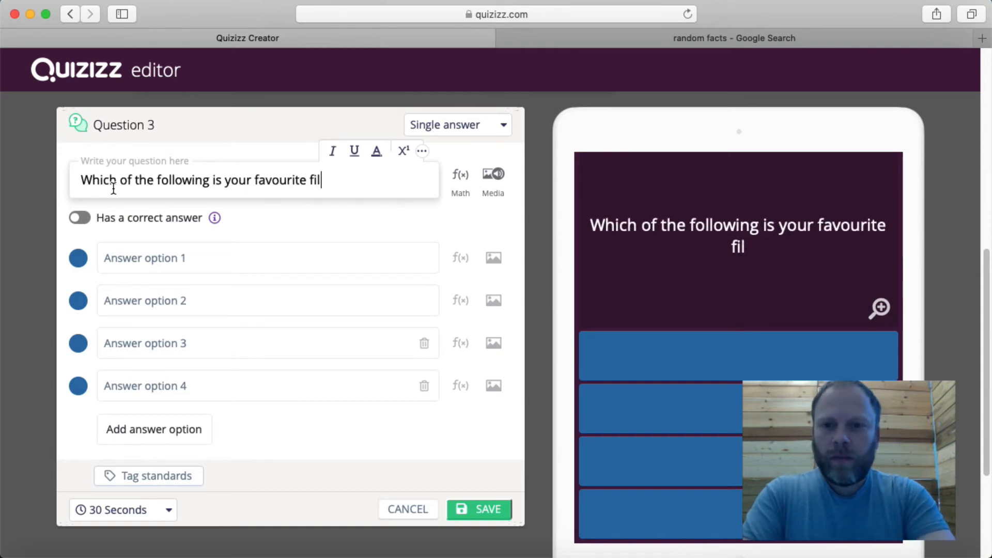
# Fill in the film options in order: The Princess Bride, The Avengers, The Lord of the Rings and Shawshank Redemption
pyautogui.press('Tab')
pyautogui.write('The Princess Bride')
pyautogui.click(160, 305)
pyautogui.write('The Avengers')
pyautogui.click(141, 343)
pyautogui.write('The Lord of the Rings')
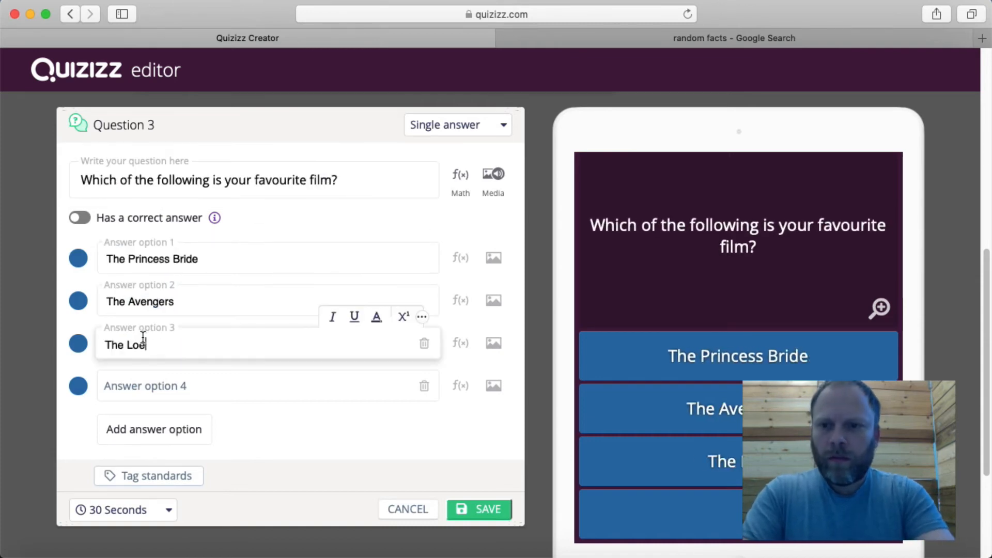
pyautogui.click(186, 388)
pyautogui.write('Shawshank Redemption')
# Add a fifth answer option, delete it again and save the film question with four options
pyautogui.click(196, 429)
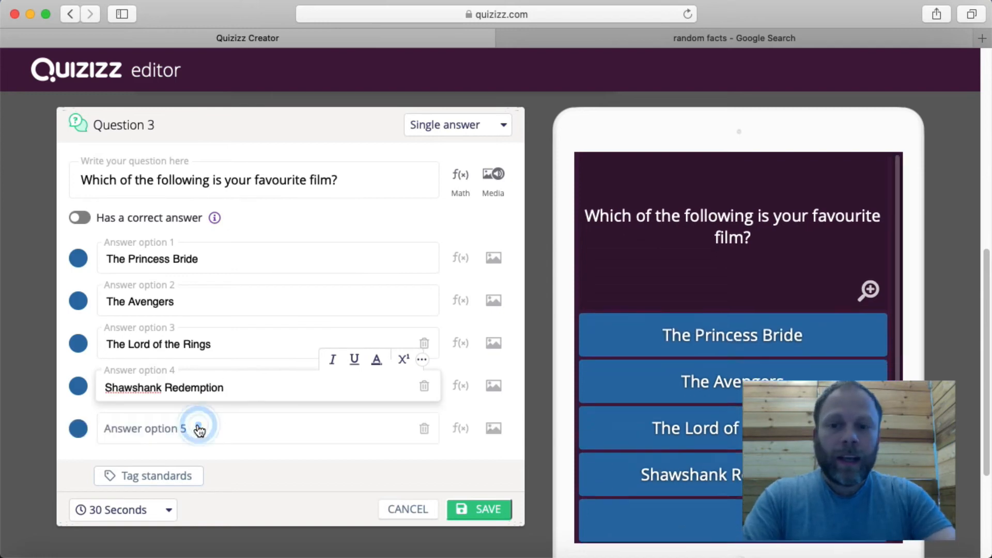
pyautogui.click(422, 429)
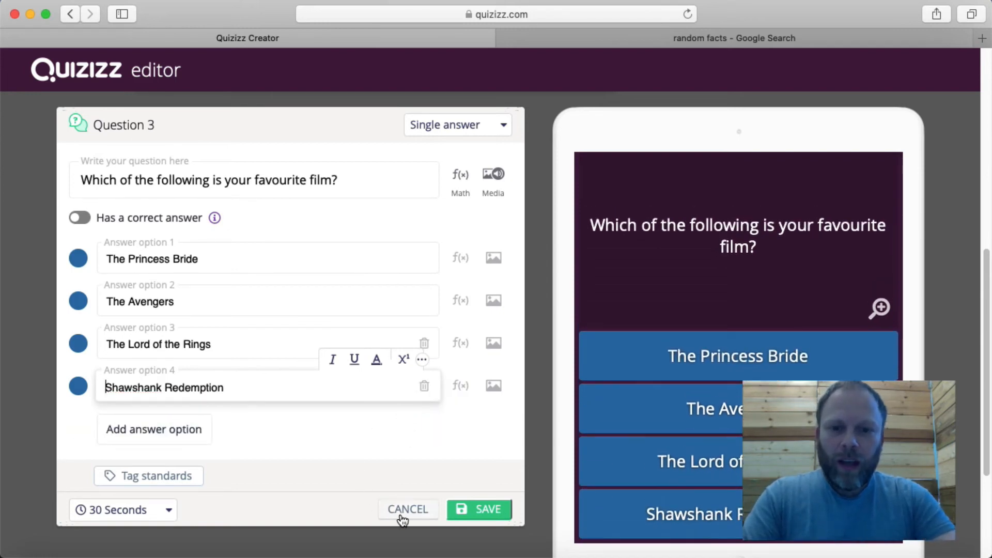
pyautogui.click(484, 510)
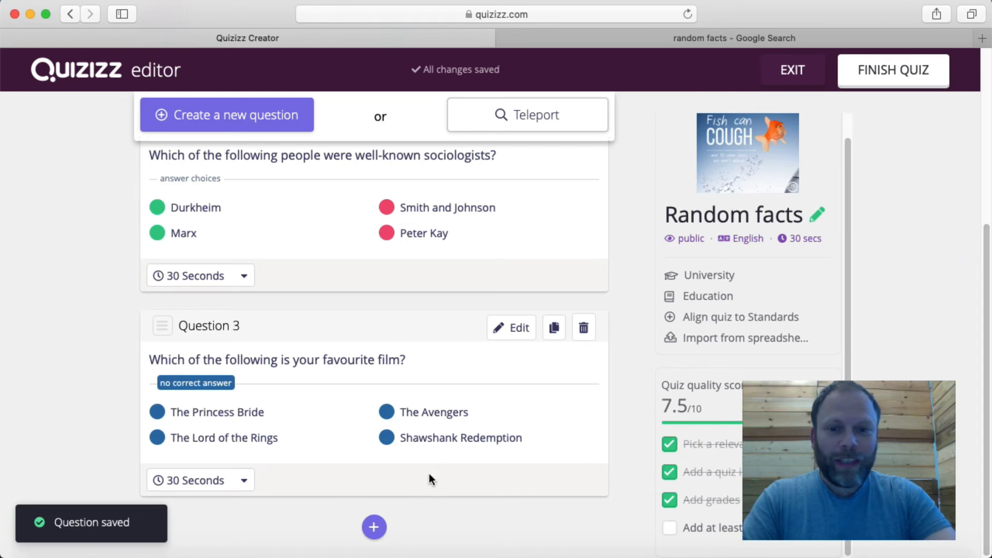
# Add a fourth single-answer question with the text "Which is these is an irrational number?"
pyautogui.click(373, 528)
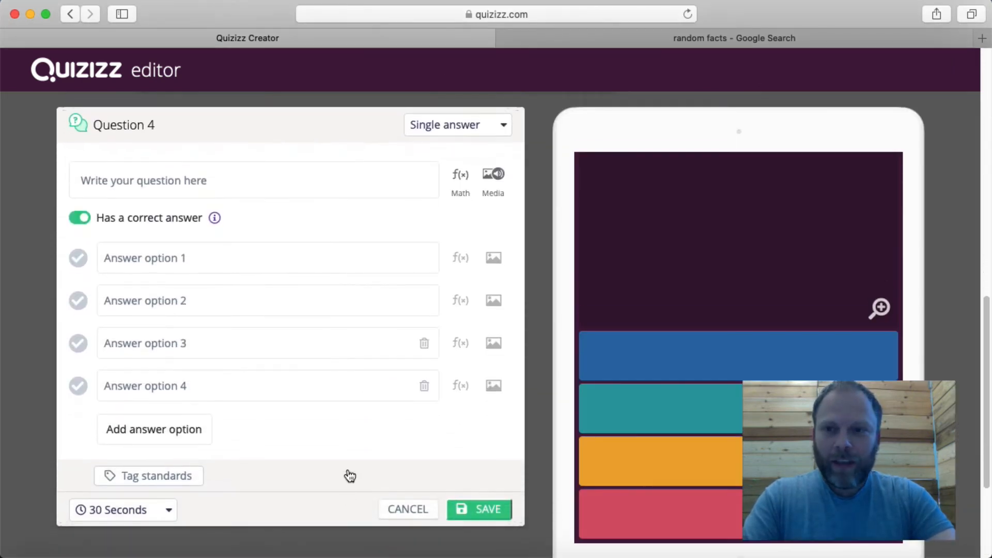
pyautogui.click(190, 178)
pyautogui.write('Whic')
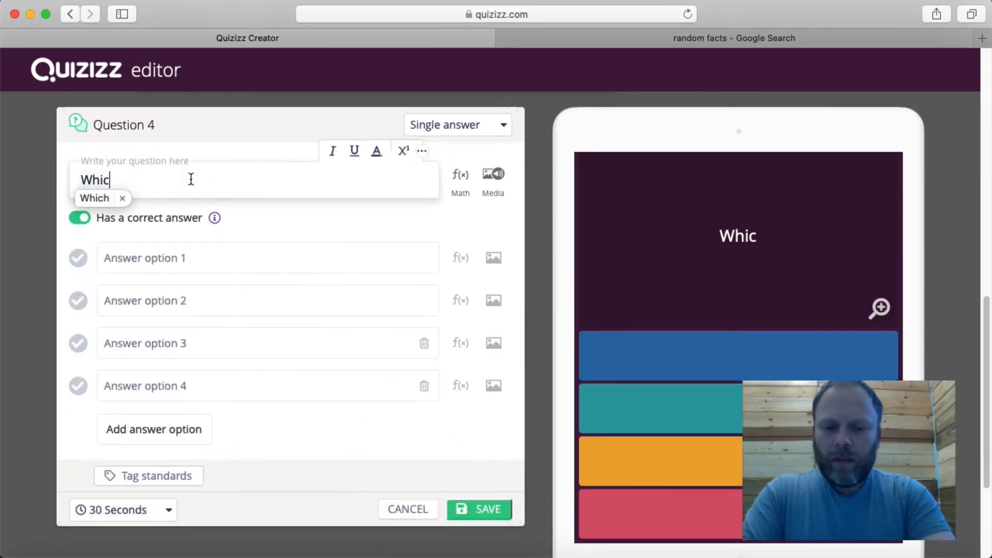
pyautogui.write('h is these is an irrational number?')
# Insert √4 and √3 as equations for the first two answer options of the irrational number question
pyautogui.click(458, 257)
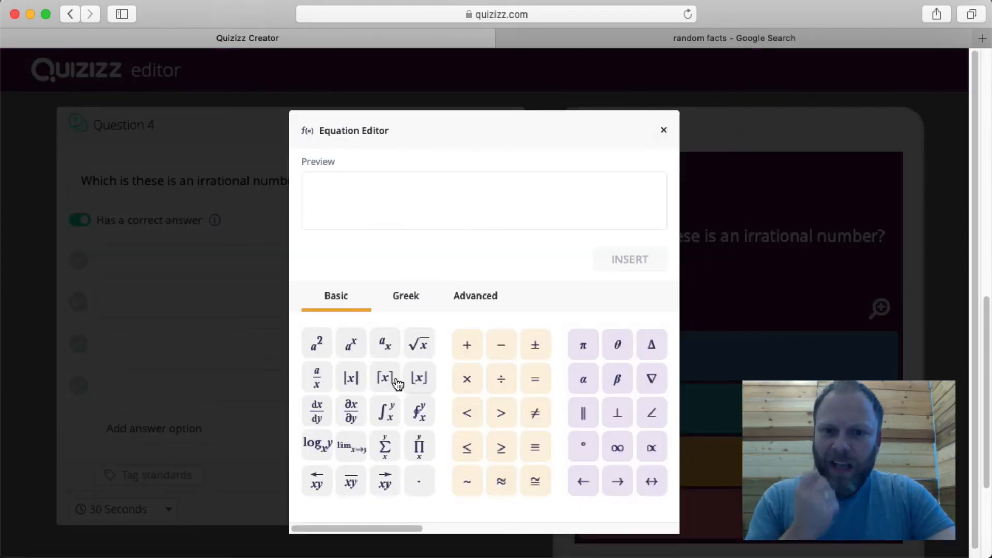
pyautogui.click(418, 343)
pyautogui.write('4')
pyautogui.click(614, 264)
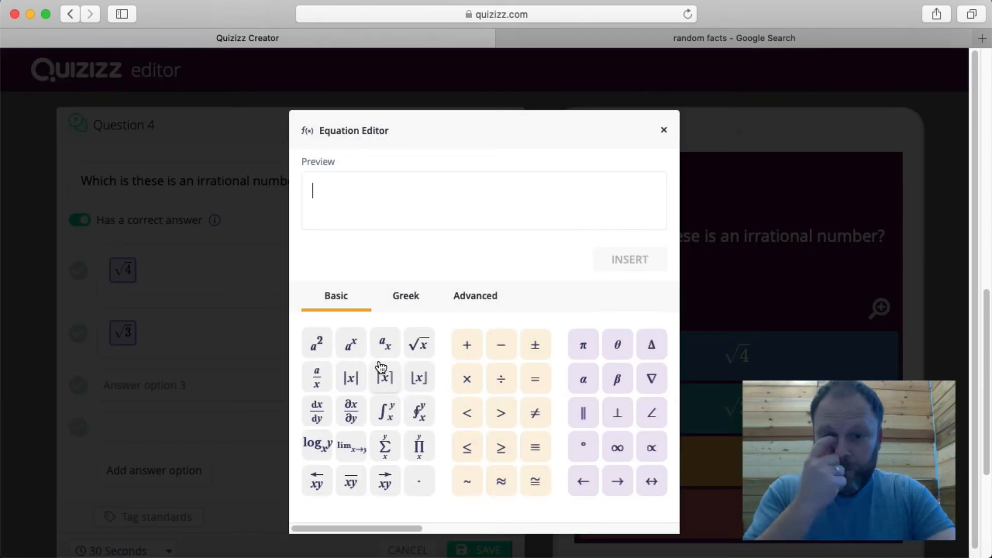
# Insert the equations 4² and √16 as the last two answer options, mark √3 as correct and save the question
pyautogui.write('4@')
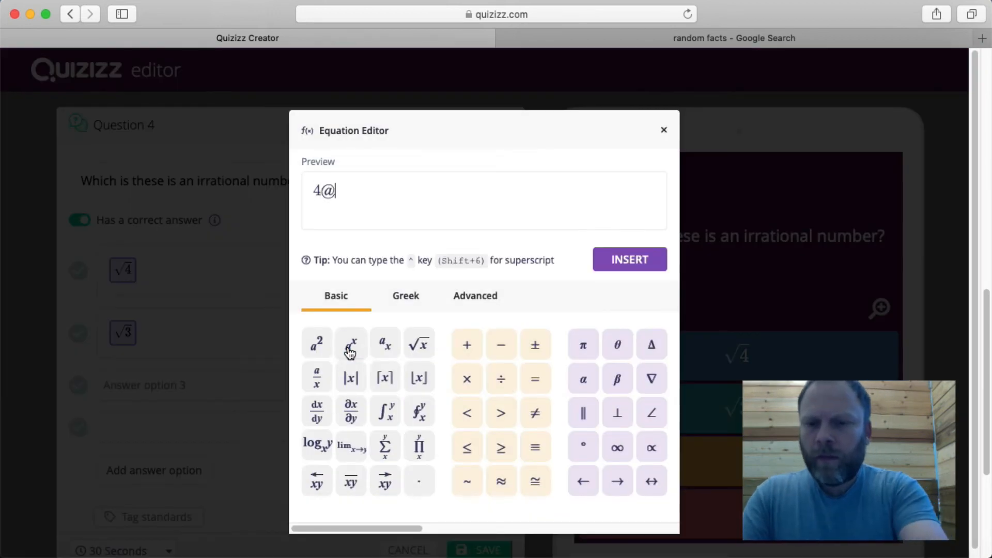
pyautogui.press('BackSpace')
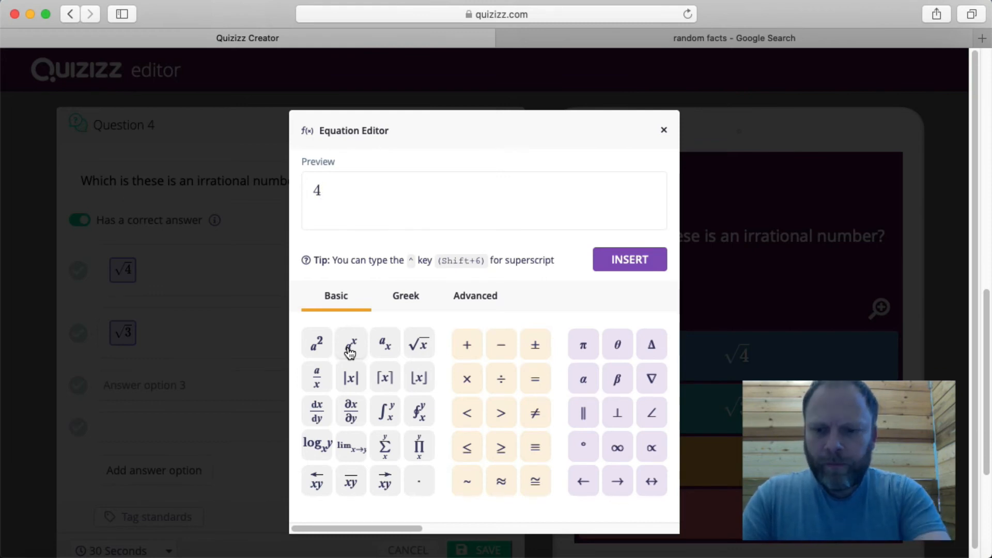
pyautogui.write('^')
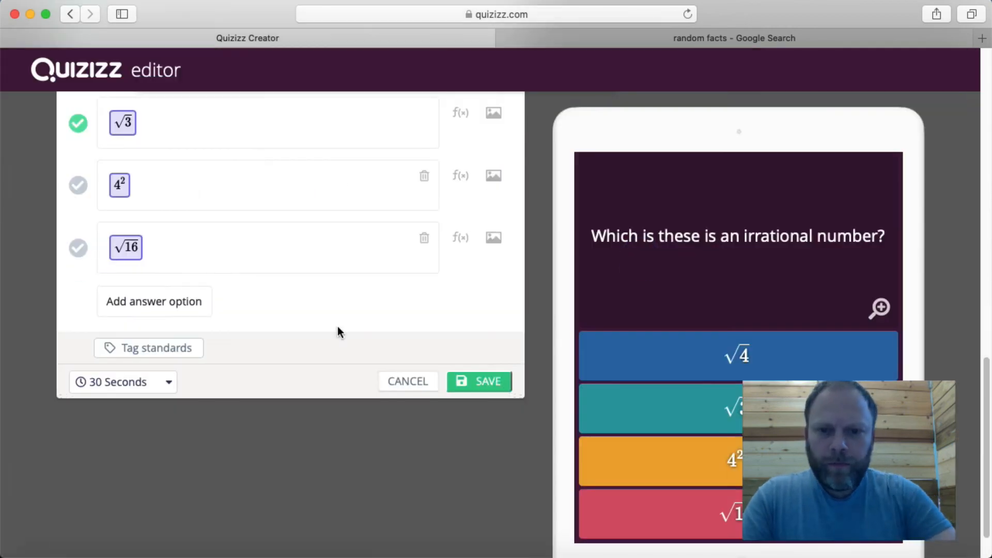
pyautogui.click(481, 381)
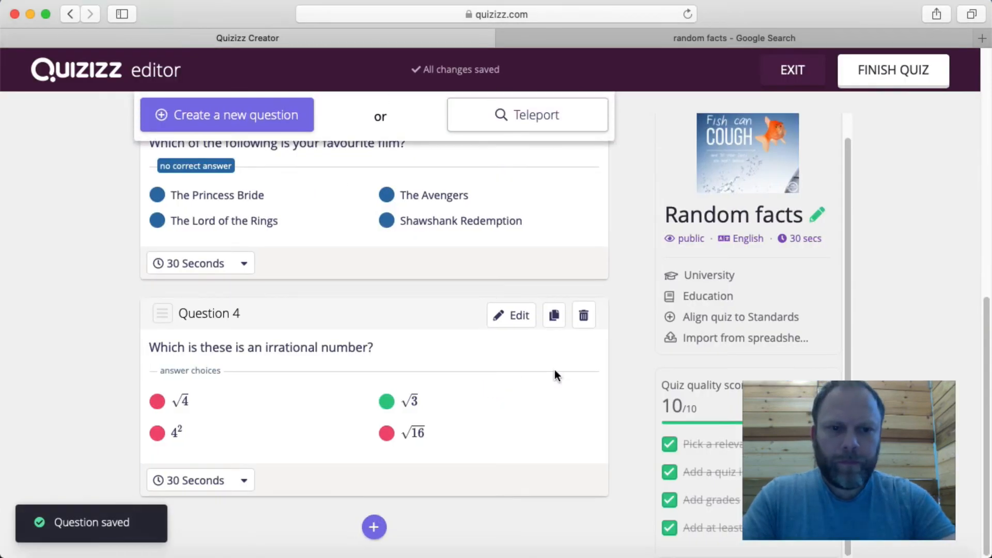
pyautogui.moveTo(830, 427); pyautogui.dragTo(137, 408)
pyautogui.click(982, 315)
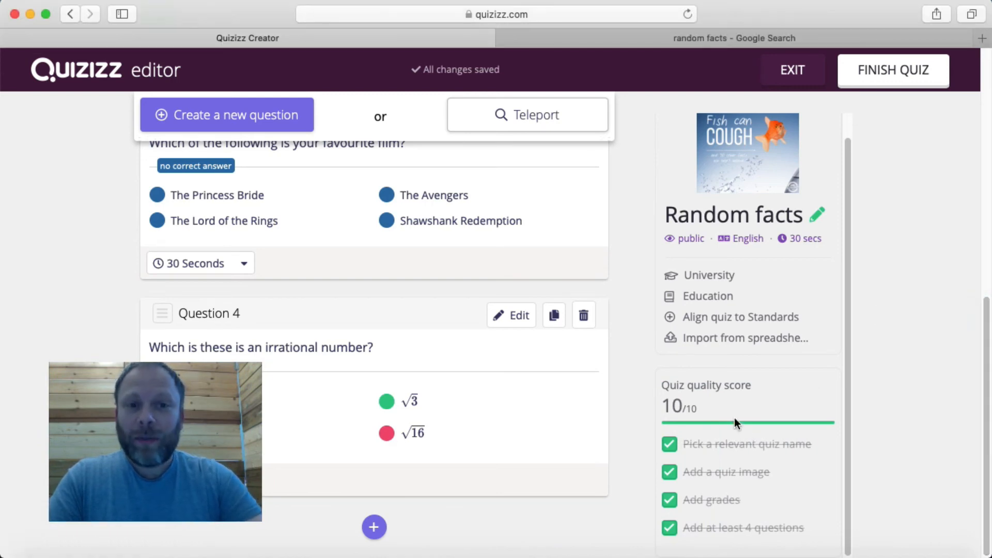
# Finish and publish the quiz, dismiss the teacher-sharing prompt and look over the published quiz page
pyautogui.click(898, 83)
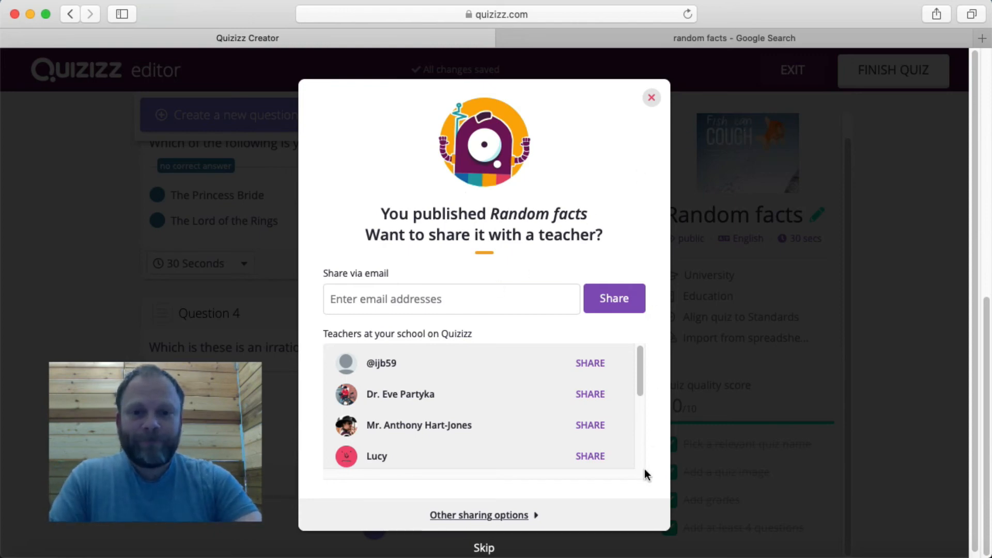
pyautogui.click(652, 98)
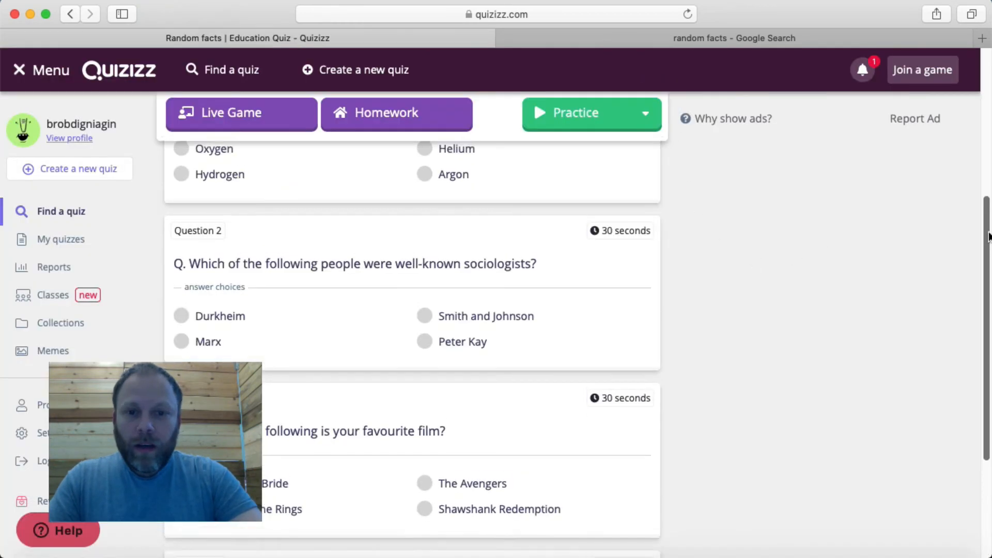
pyautogui.moveTo(988, 235); pyautogui.dragTo(980, 101)
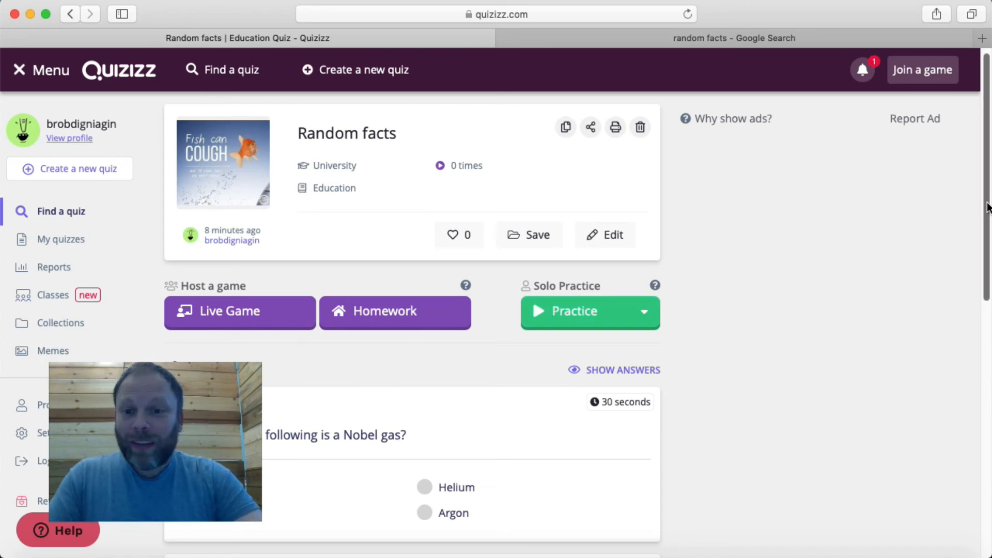
pyautogui.moveTo(981, 199); pyautogui.dragTo(988, 239)
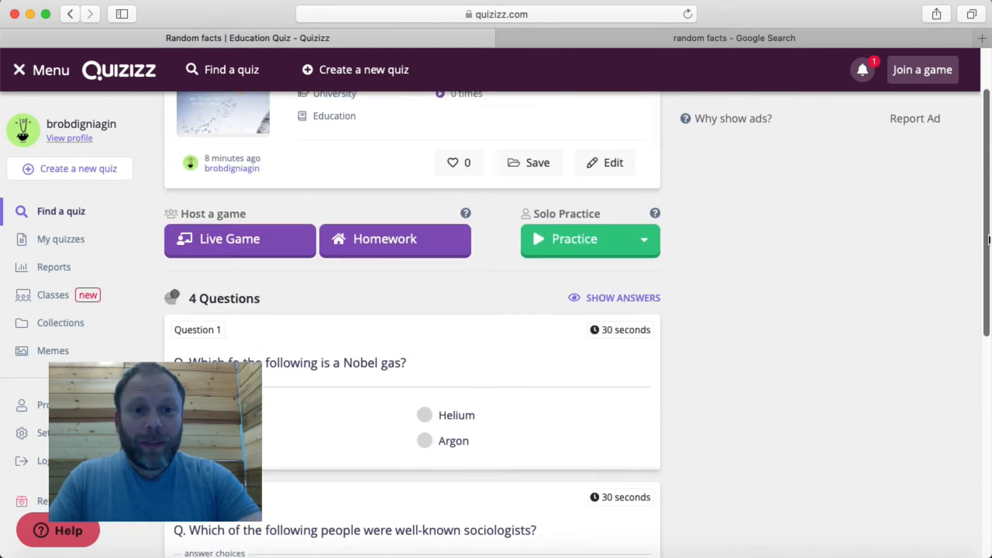
pyautogui.scroll(3, 988, 224)
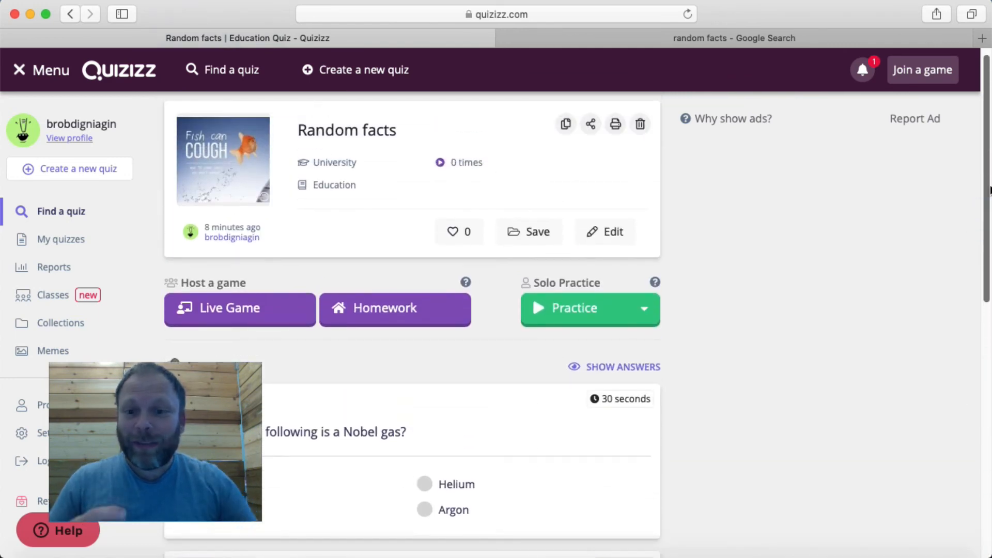